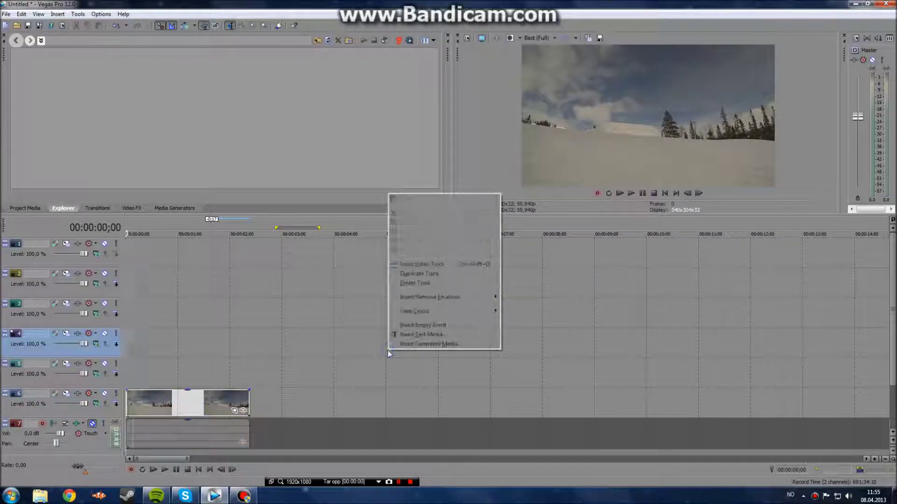
Close the track menu, select the track 6 skier clip and put the cursor at 00:00:00;00.
click(341, 363)
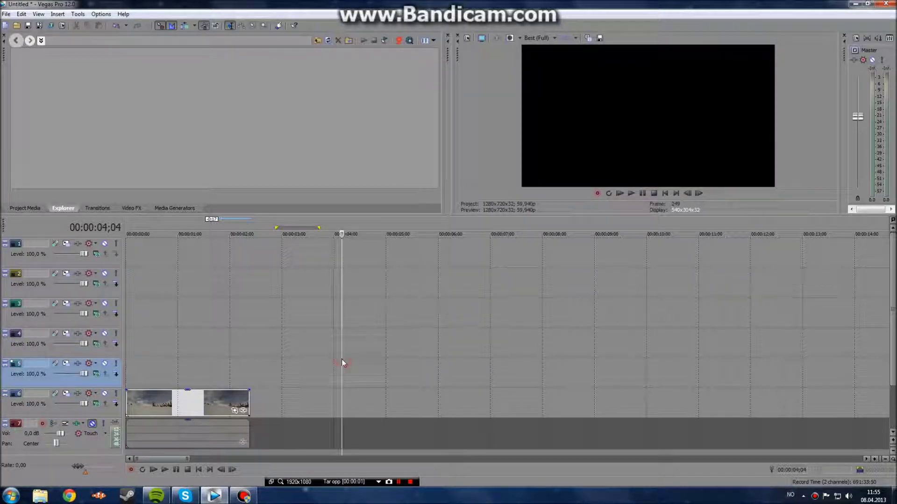
click(127, 395)
click(127, 394)
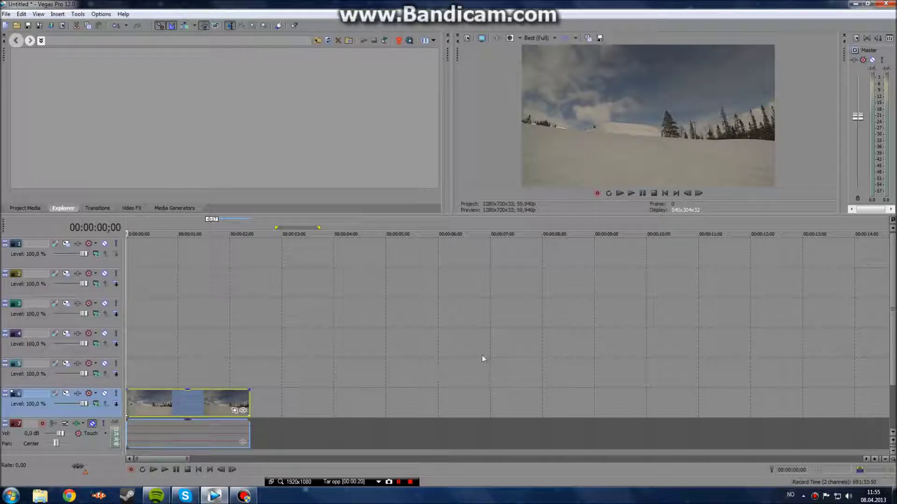
Play and pause the jump, stepping back frame by frame toward the takeoff.
click(632, 193)
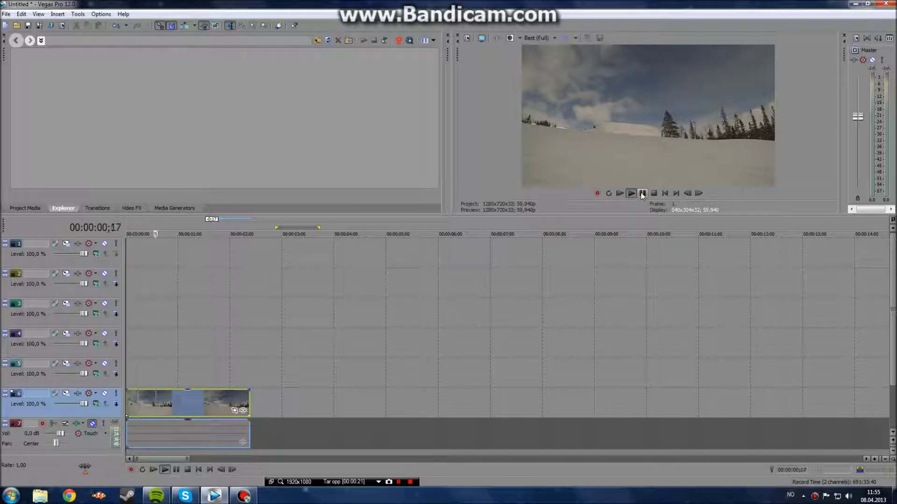
click(643, 193)
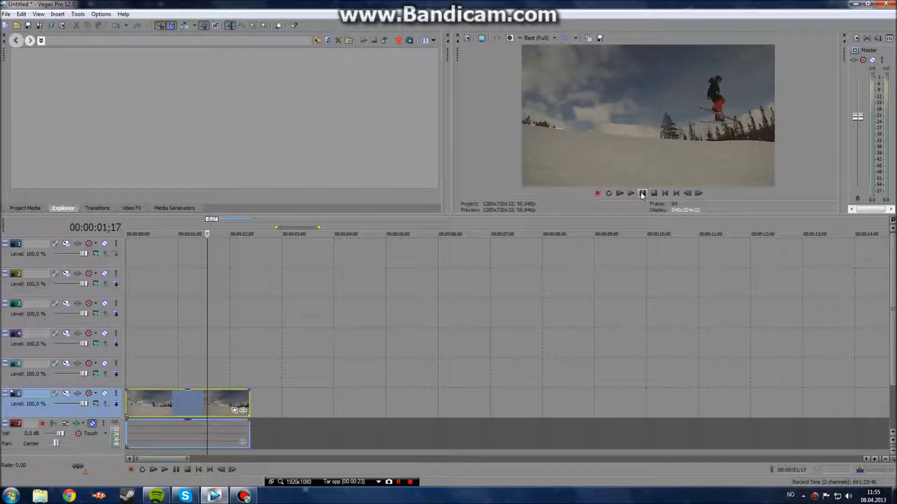
key(Left)
key(Left)
key(Left)
key(Left)
key(Left)
key(Left)
key(Left)
key(Left)
key(Left)
key(Left)
key(Left)
key(Left)
key(Left)
key(Left)
key(Left)
key(Left)
key(Left)
key(Left)
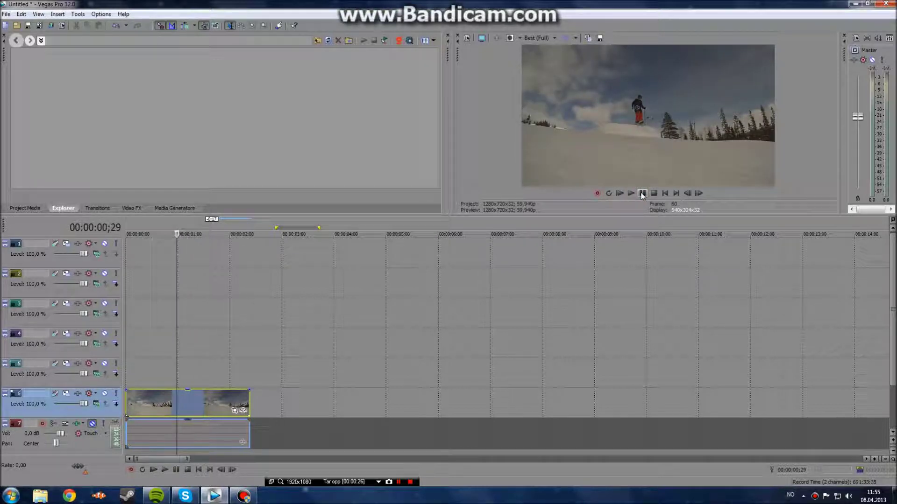
key(Left)
key(Left)
key(Left)
key(Left)
key(Left)
key(Left)
key(Left)
key(Left)
key(Left)
key(Left)
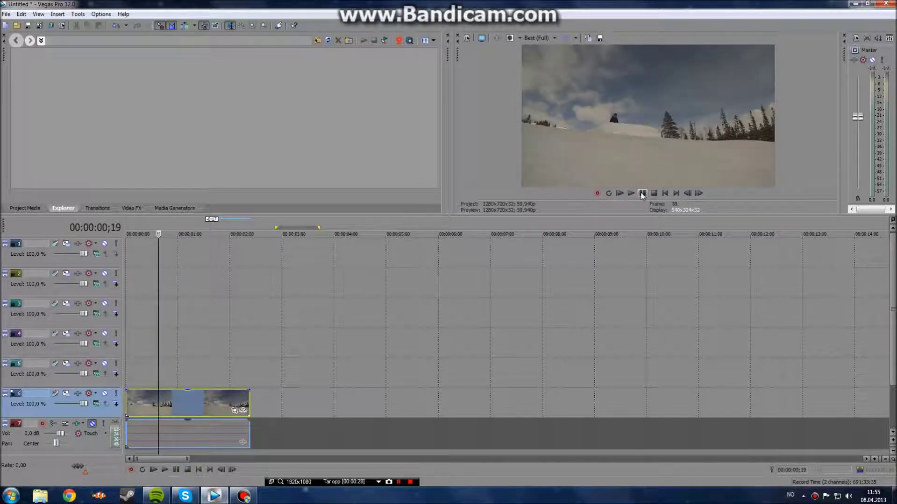
click(642, 195)
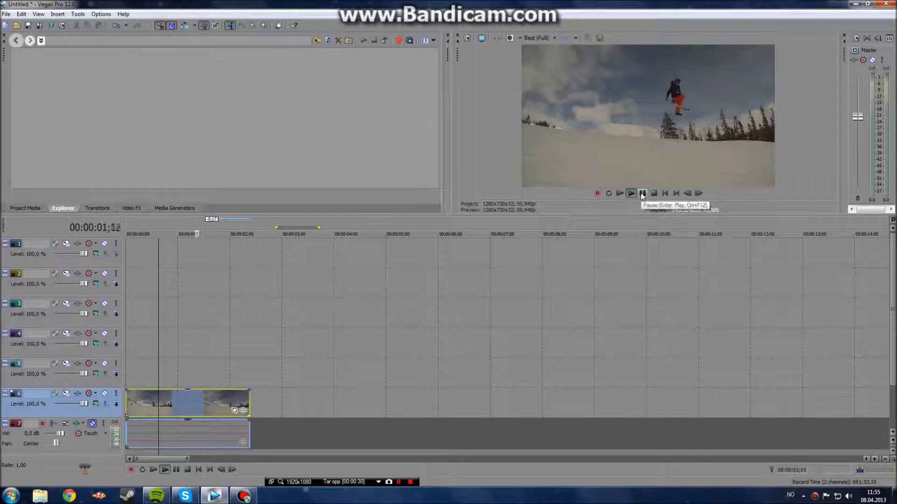
click(642, 194)
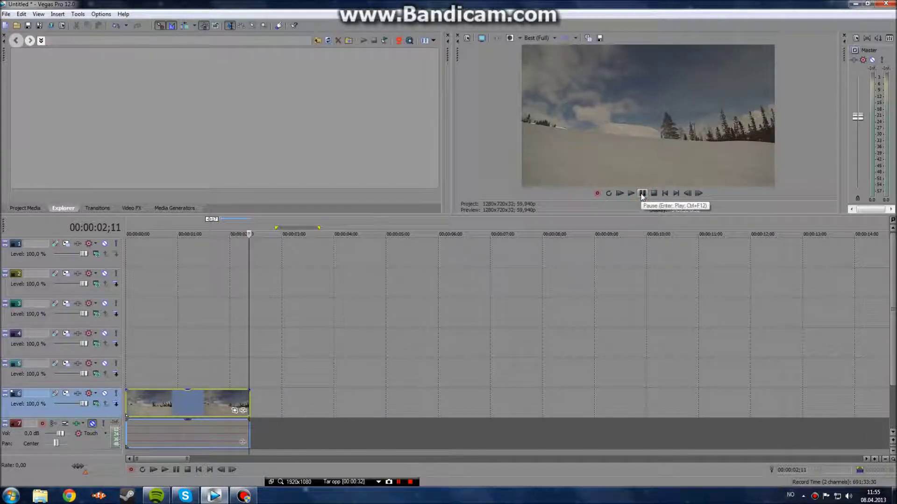
Step back through the jump again, then rewind to the clip start and play from the beginning.
key(Left)
key(Left)
key(Left)
key(Left)
key(Left)
key(Left)
key(Left)
key(Left)
key(Left)
key(Left)
key(Left)
key(Left)
key(Left)
key(Left)
key(Left)
key(Left)
key(Left)
key(Left)
key(Left)
key(Left)
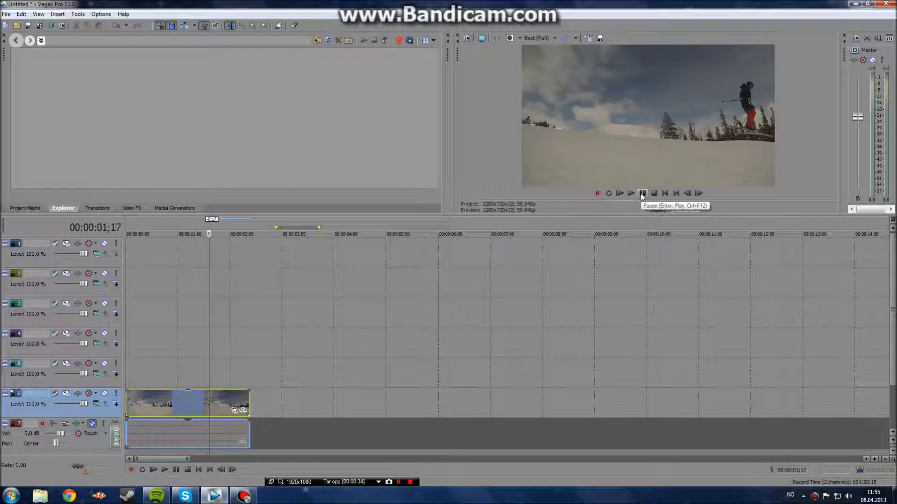
key(Left)
key(Left)
key(Left)
key(Left)
key(Left)
key(Left)
key(Left)
key(Left)
key(Left)
key(Left)
key(Left)
key(Left)
key(Left)
key(Left)
key(Left)
key(Left)
key(Left)
key(Left)
key(Left)
key(Left)
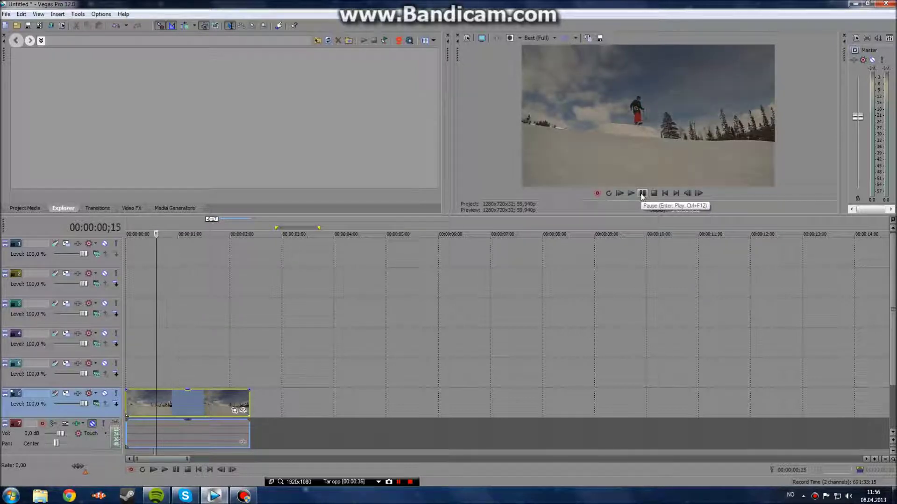
click(642, 195)
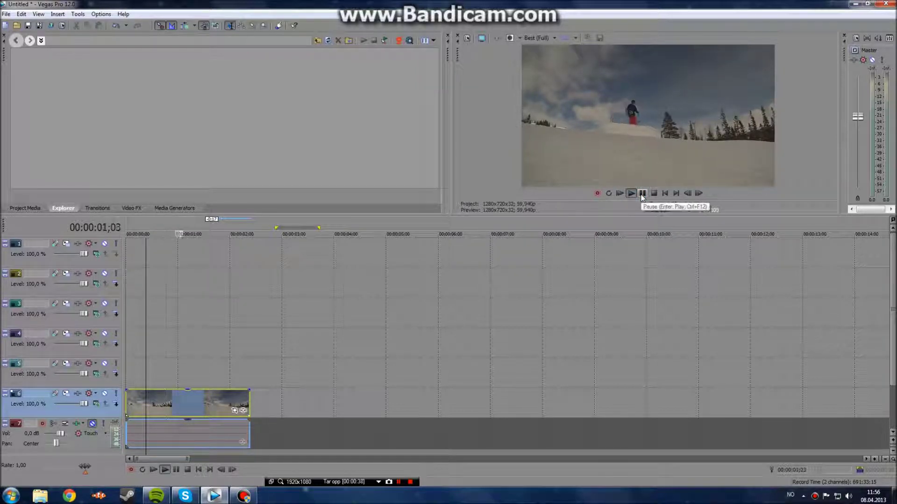
click(642, 195)
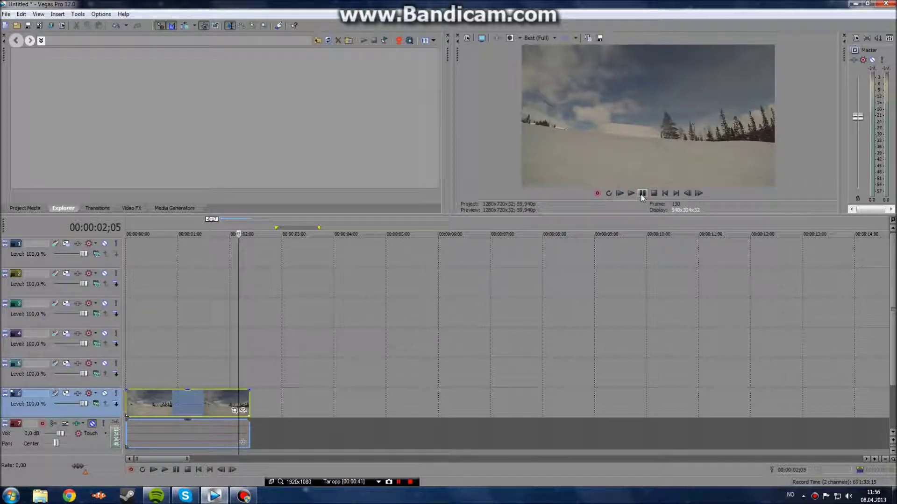
click(129, 396)
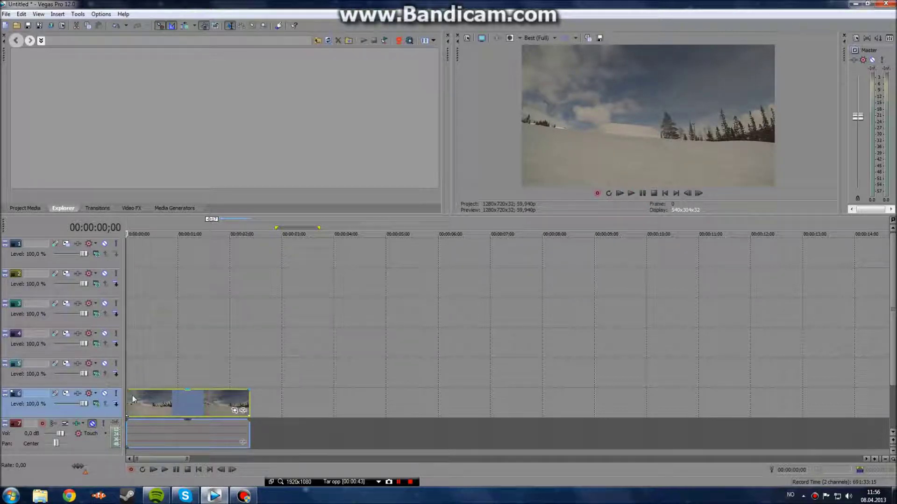
key(space)
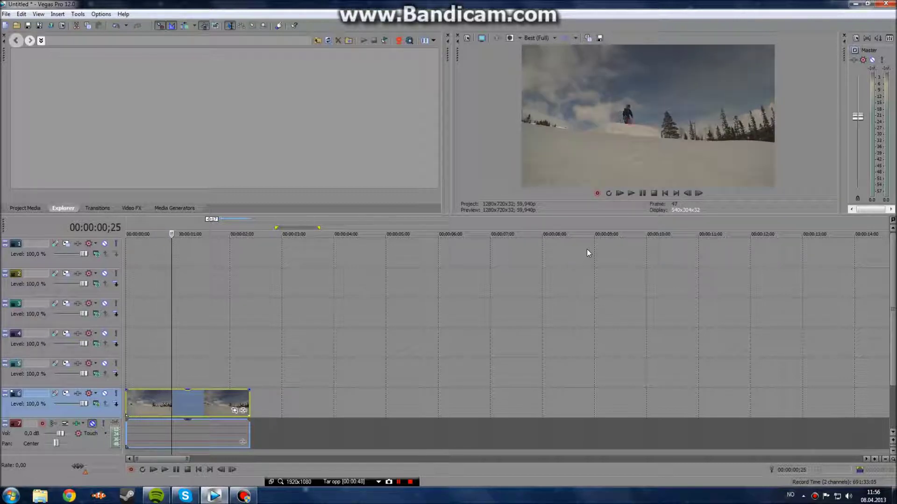
key(Left)
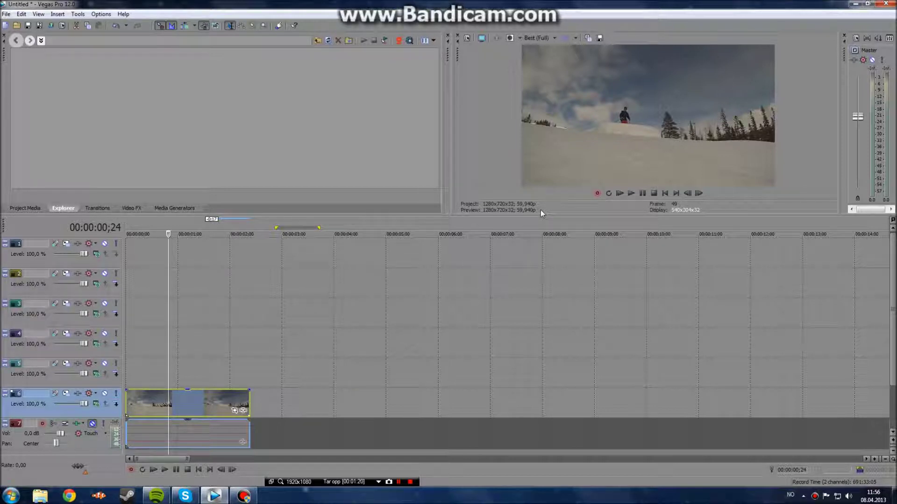
click(543, 38)
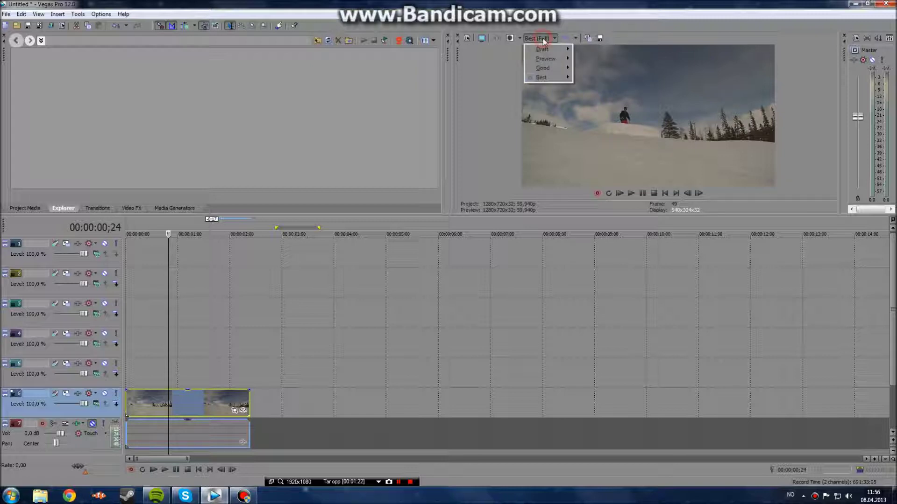
mouse_move(550, 78)
click(589, 87)
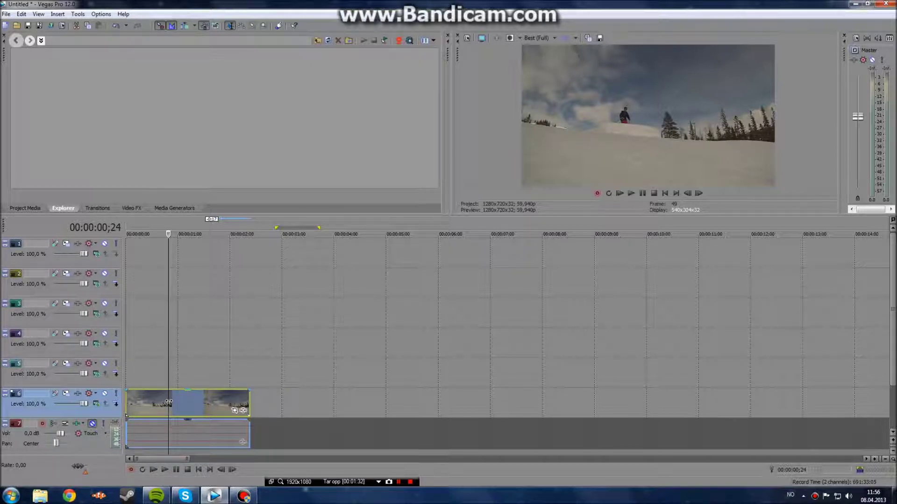
Drop unnamed markers at 00;24 and at later jump poses through 01;22, then return to 00;24.
key(m)
key(Return)
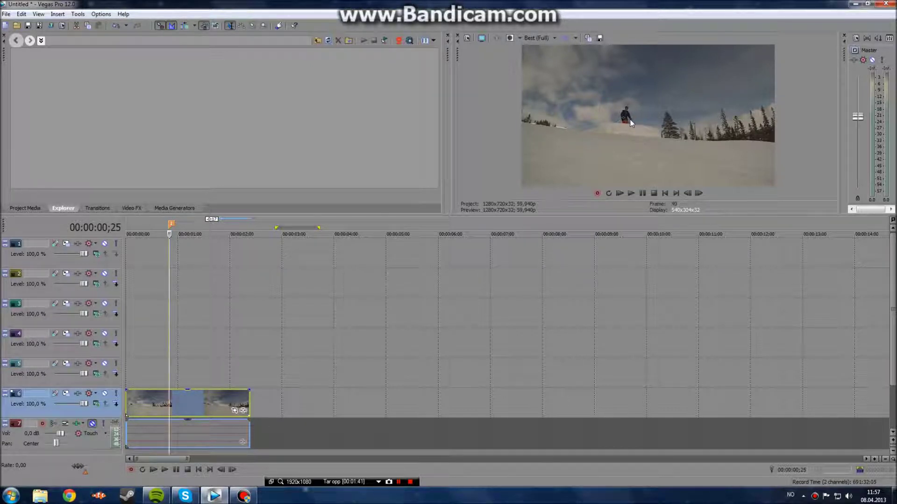
key(space)
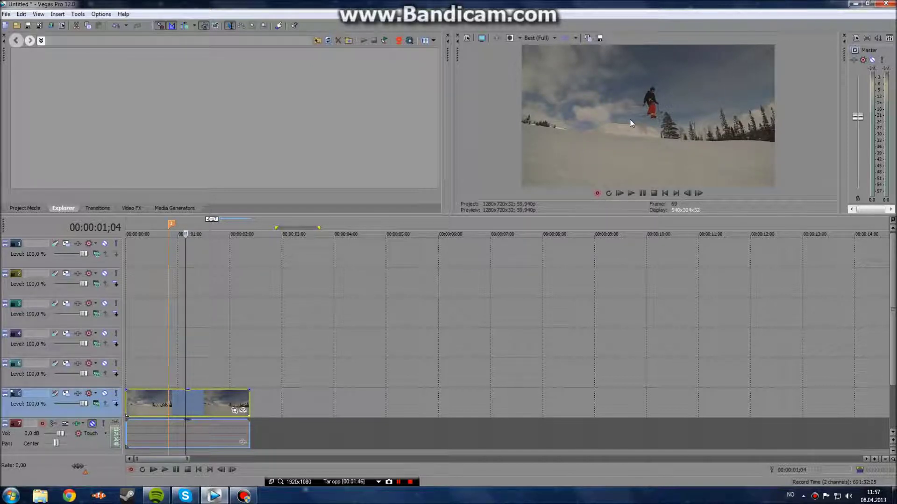
key(m)
key(Return)
key(Right)
key(Right)
key(Right)
key(Right)
key(Right)
key(Right)
key(Right)
key(Right)
key(Right)
key(Right)
key(Right)
key(Right)
key(Right)
key(Right)
key(Right)
key(Right)
key(Right)
key(Right)
key(Right)
key(Right)
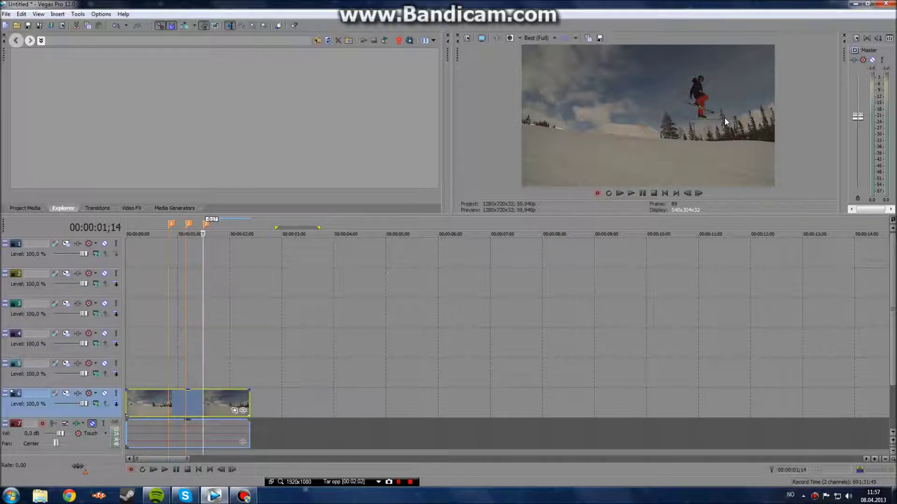
key(space)
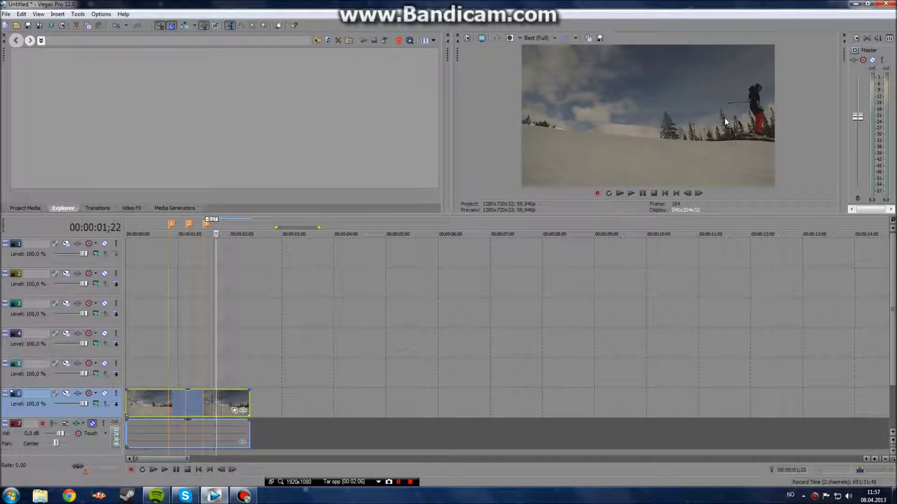
key(m)
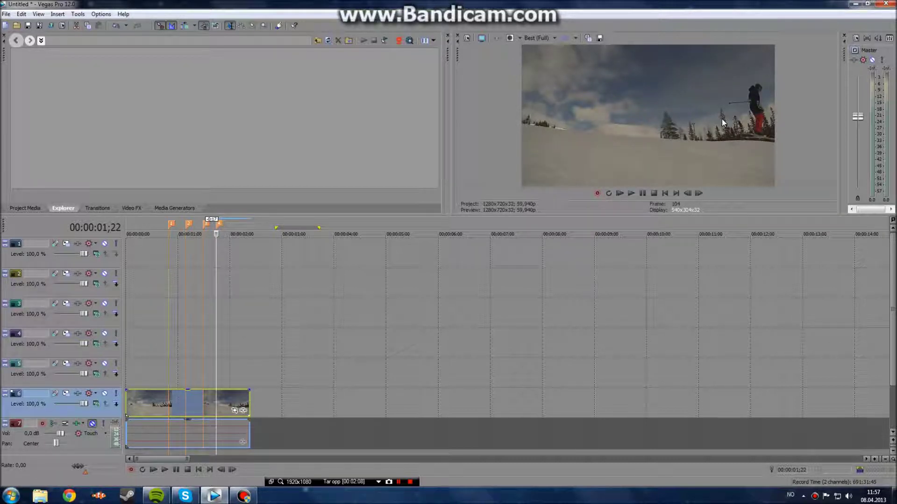
click(168, 252)
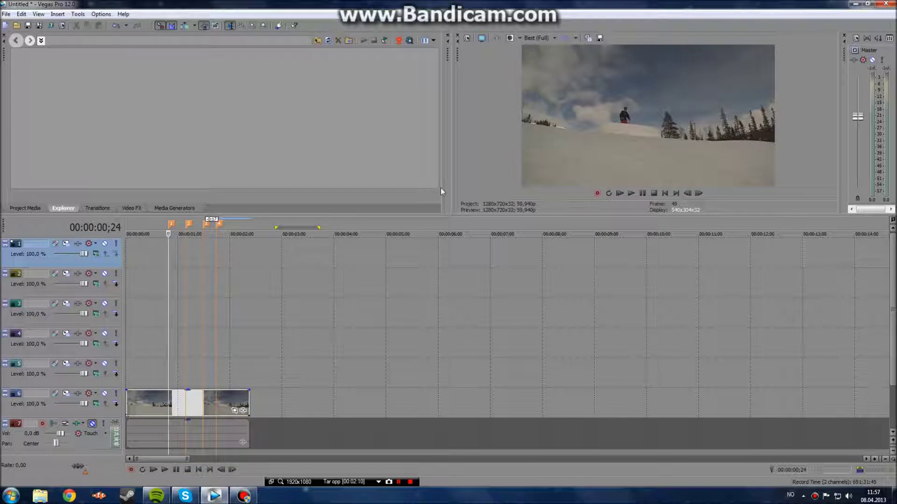
Jump between the four markers to compare the skier's poses.
click(188, 226)
click(206, 224)
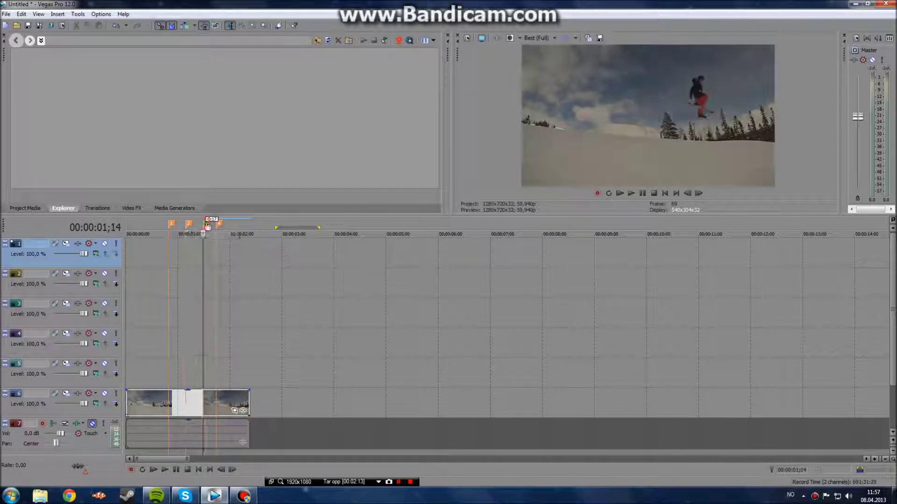
click(171, 225)
click(188, 224)
click(218, 224)
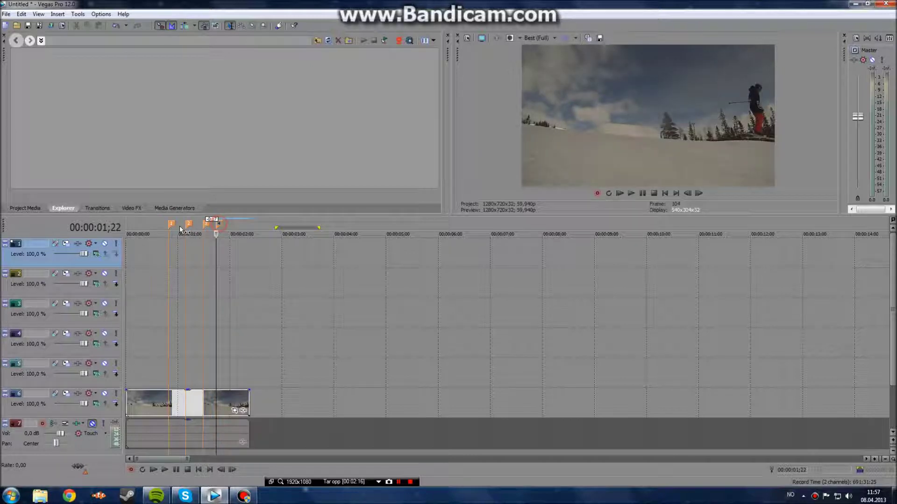
click(171, 225)
click(188, 225)
click(206, 225)
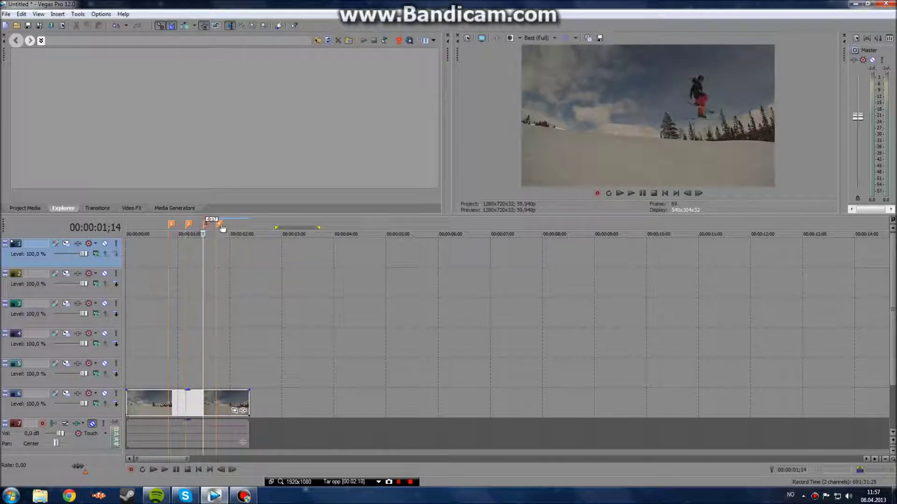
Return to marker 1 and save its frame as a snapshot image, Image5.jpg.
click(220, 224)
click(171, 225)
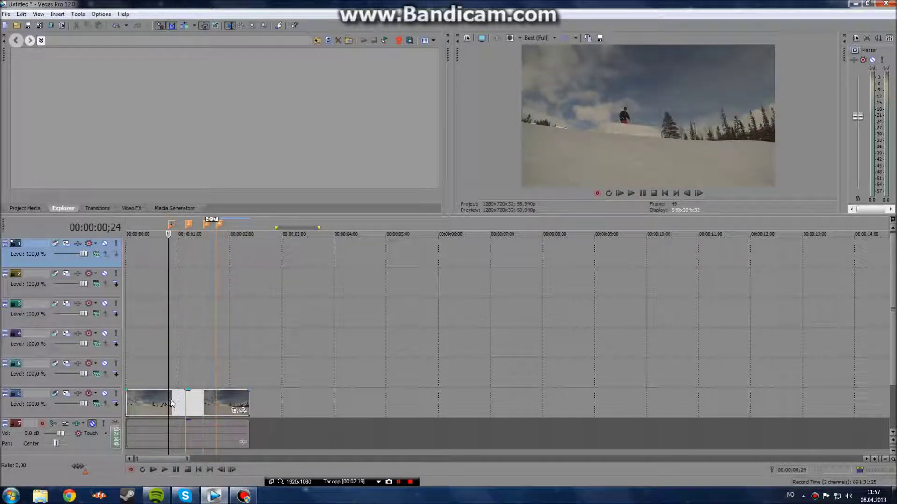
click(601, 38)
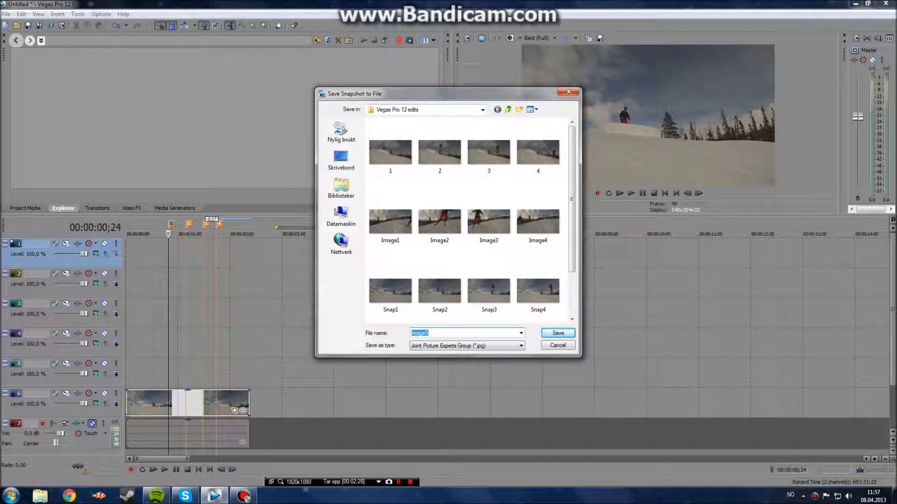
click(543, 333)
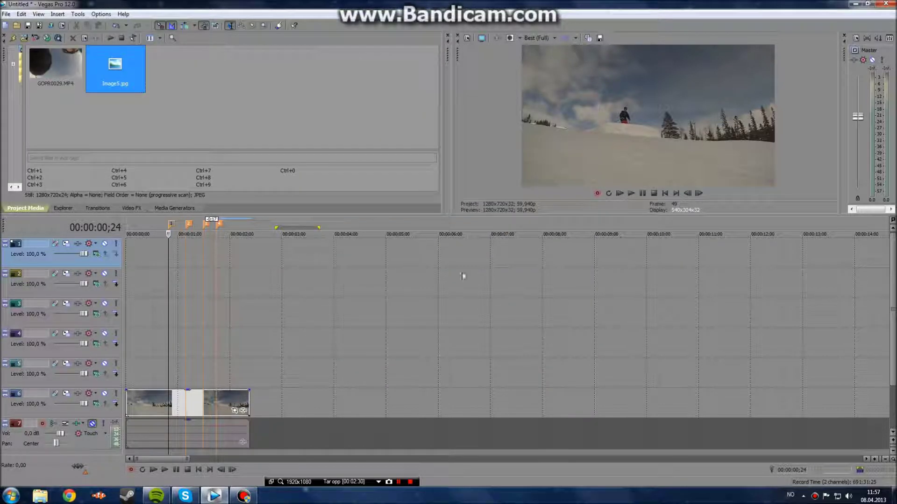
Save snapshots at markers 2, 3 and 4 as Image6.jpg, Image7.jpg and Image8.jpg.
click(188, 225)
click(600, 40)
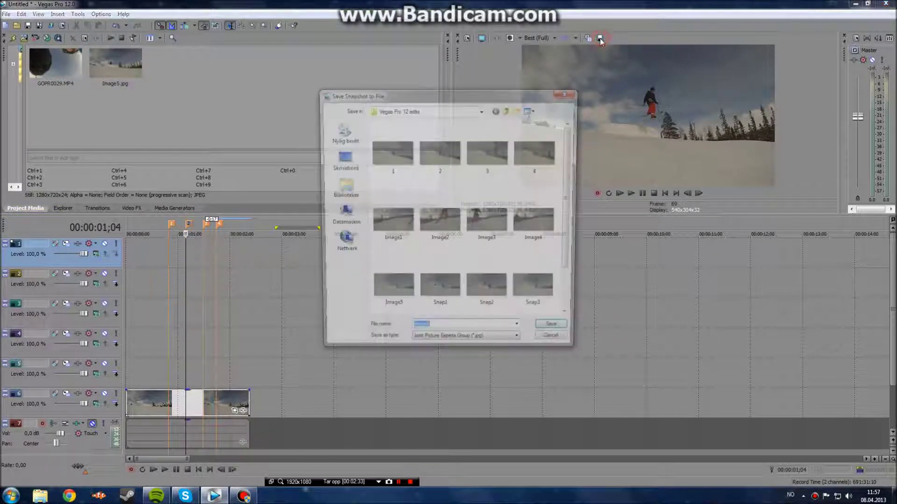
click(553, 332)
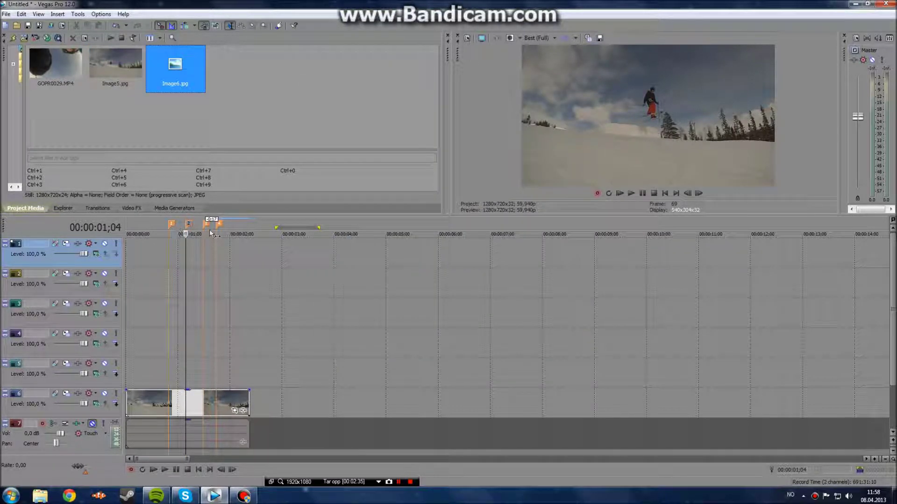
key(ctrl+Right)
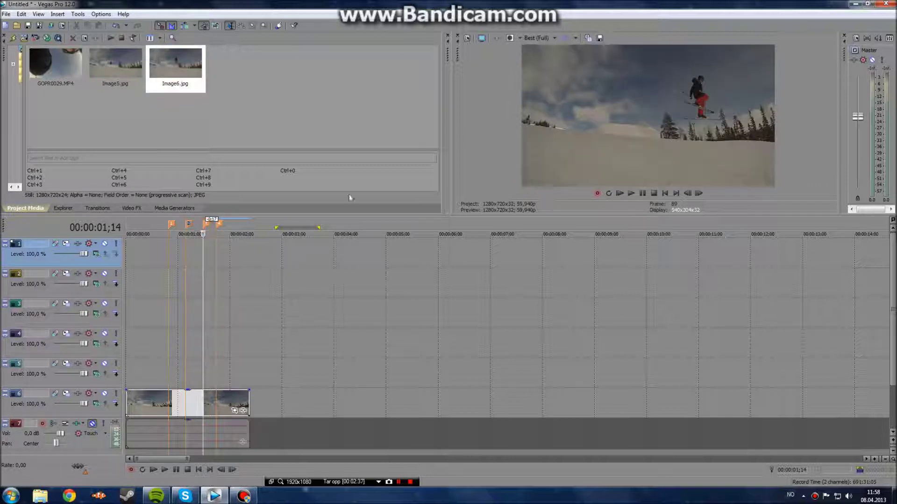
click(600, 39)
click(548, 335)
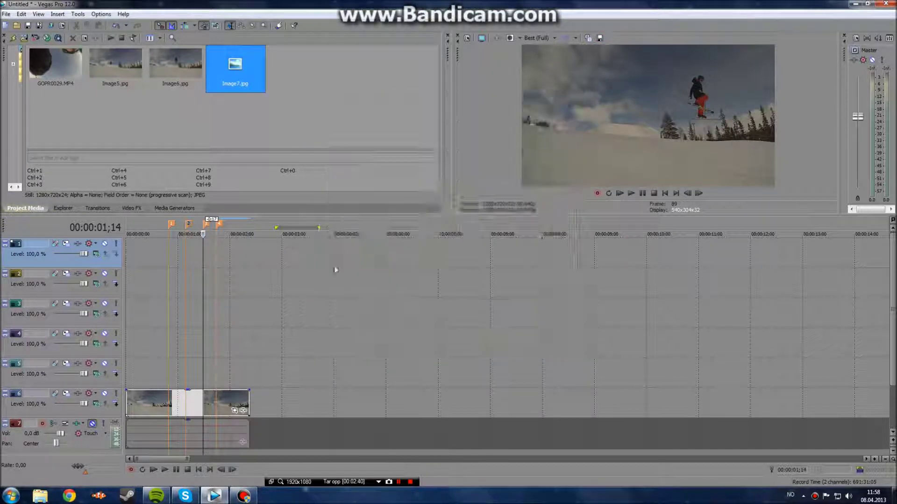
key(ctrl+Right)
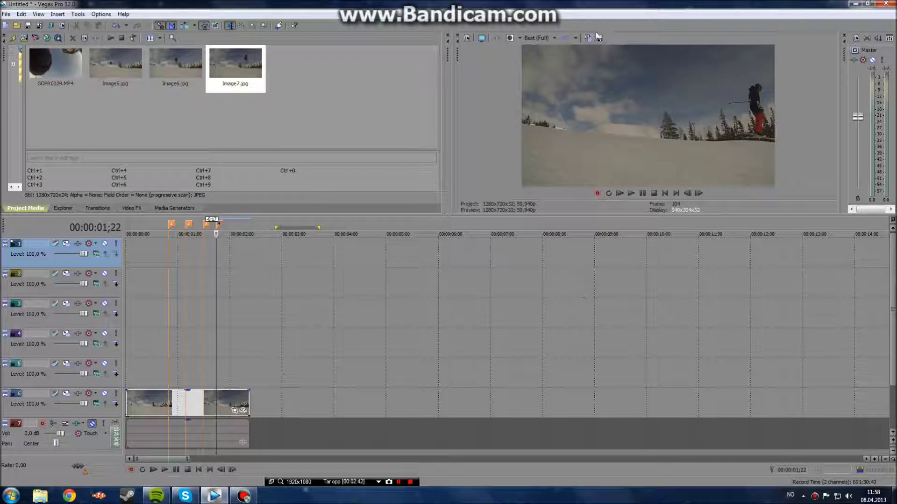
click(600, 39)
click(558, 333)
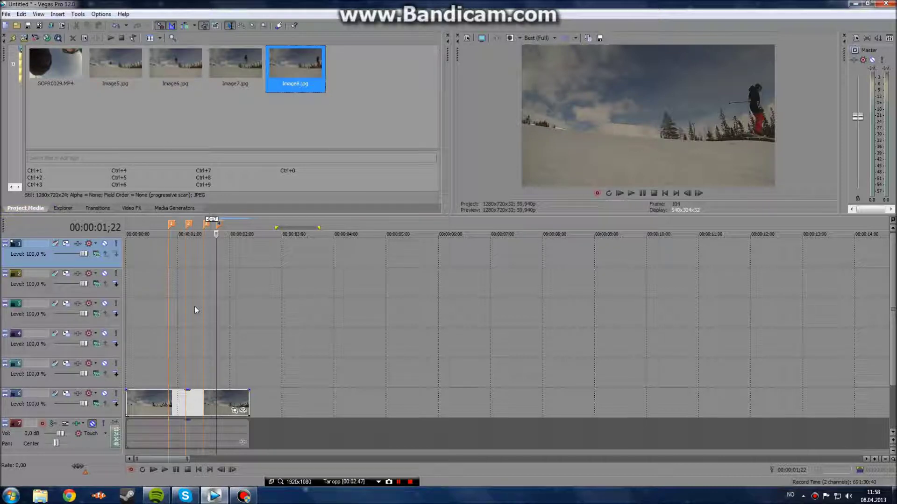
click(167, 404)
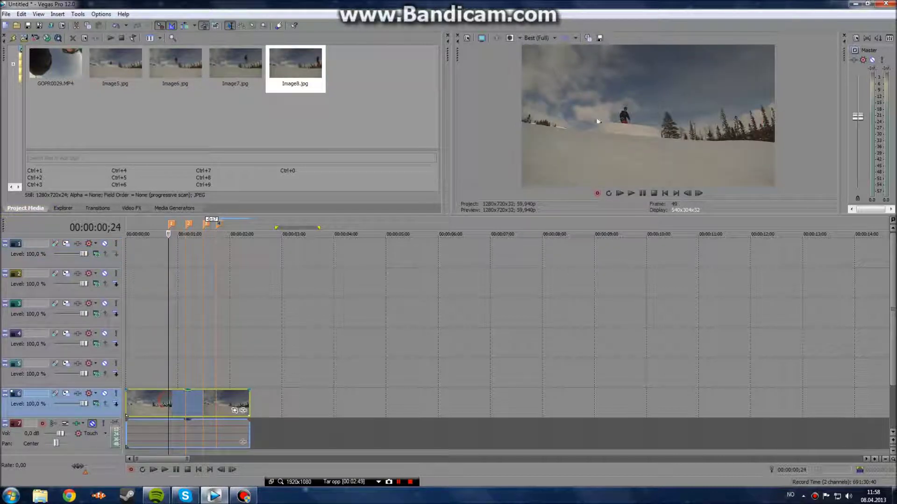
Place Image5 on track 5 and Image6 on track 4 at their markers, trimmed to the clip's end.
click(607, 136)
drag(120, 63, 170, 372)
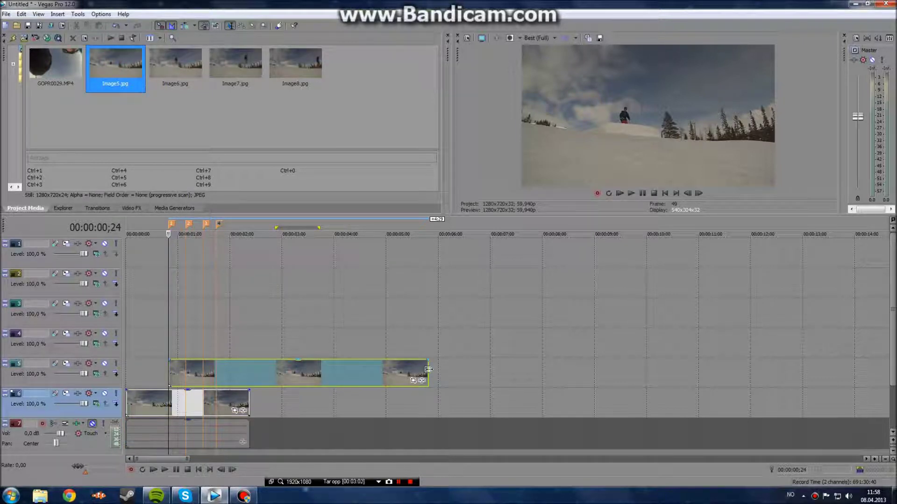
drag(428, 369, 250, 370)
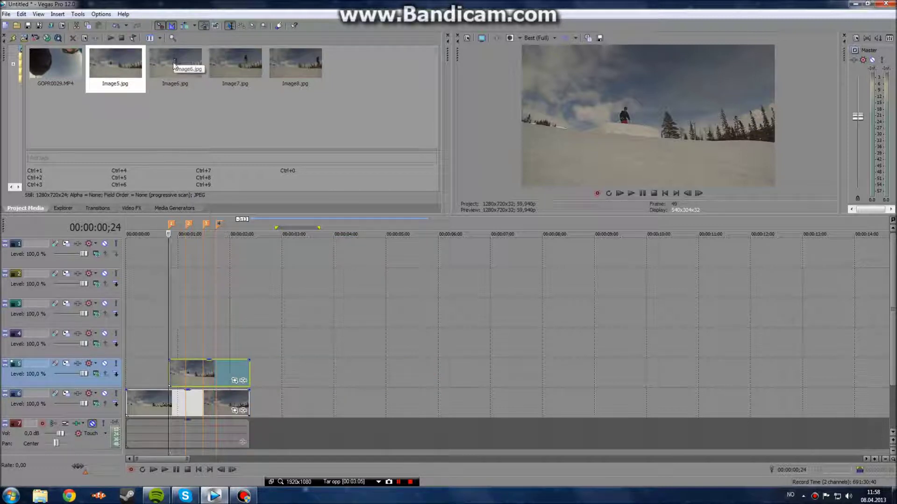
drag(174, 63, 187, 335)
drag(445, 340, 249, 341)
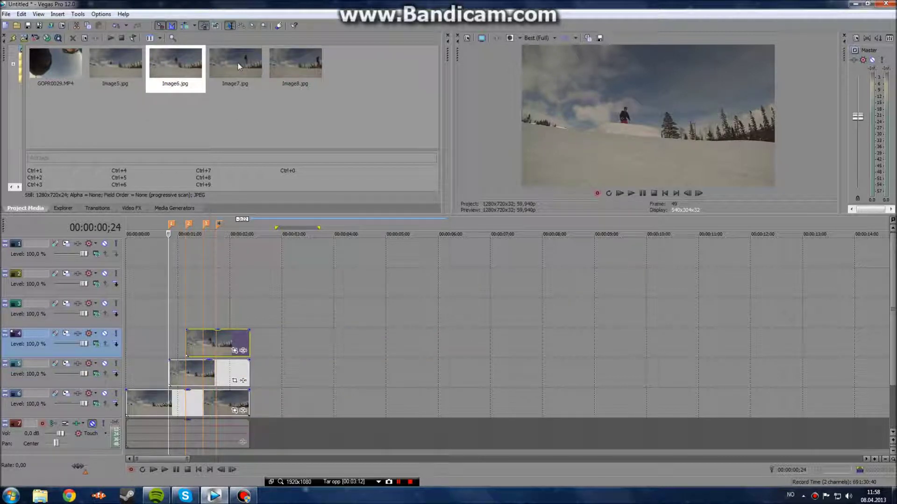
Place Image7 on track 3 and Image8 on track 2 at their markers, trimmed to the clip's end.
drag(238, 64, 209, 314)
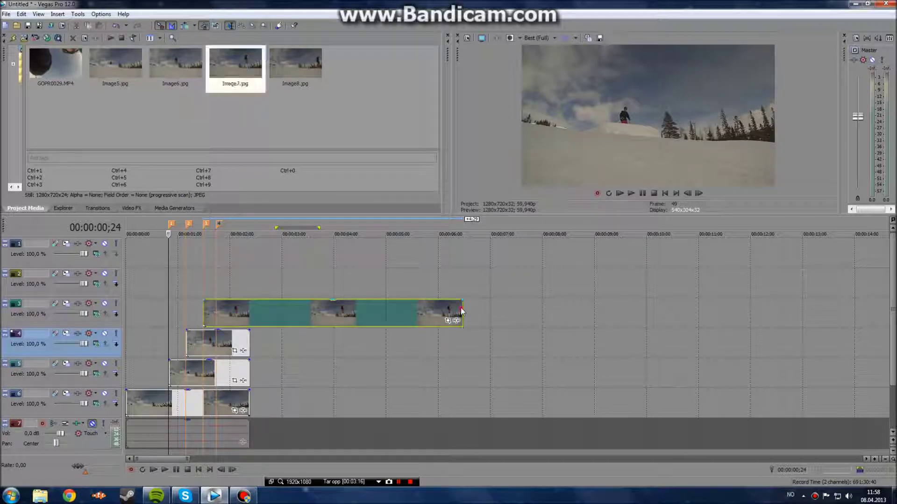
drag(461, 311, 250, 308)
click(295, 65)
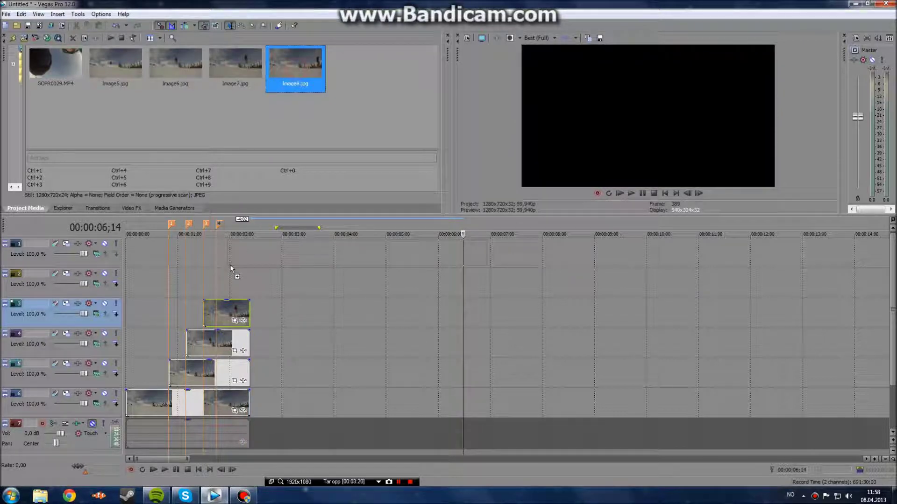
drag(230, 264, 223, 278)
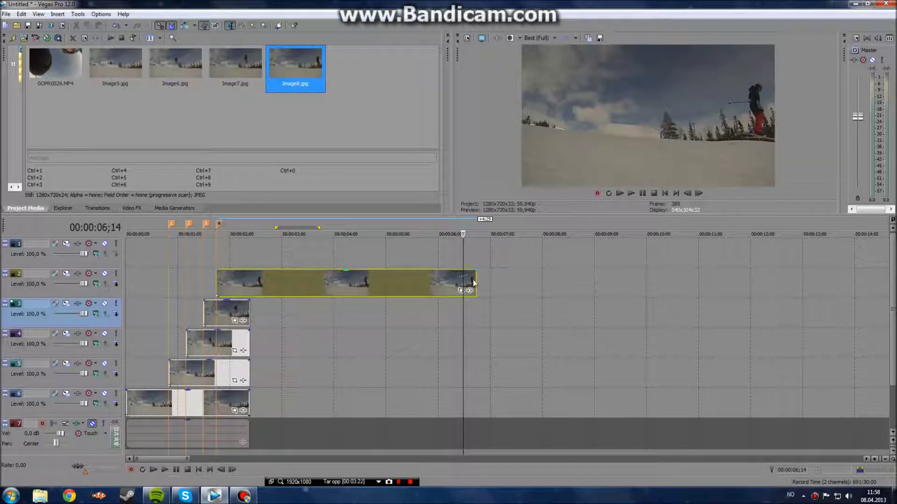
drag(475, 280, 243, 309)
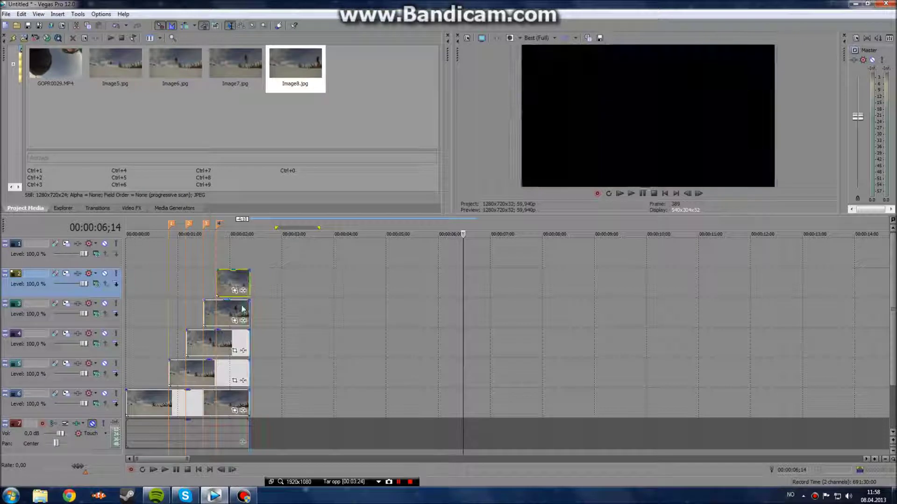
click(130, 402)
click(644, 193)
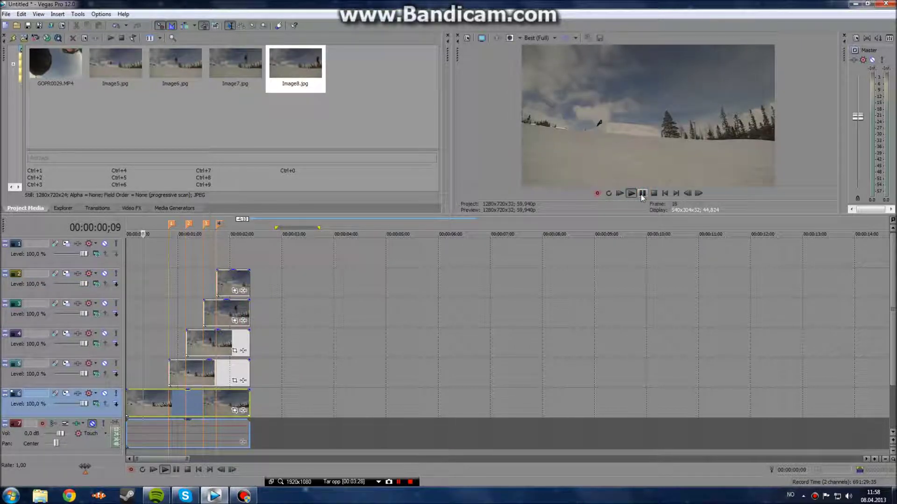
click(643, 193)
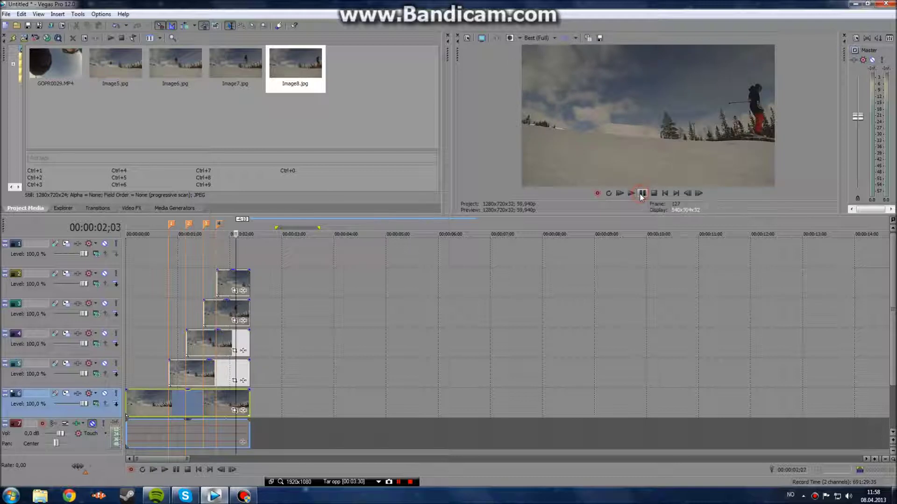
click(127, 401)
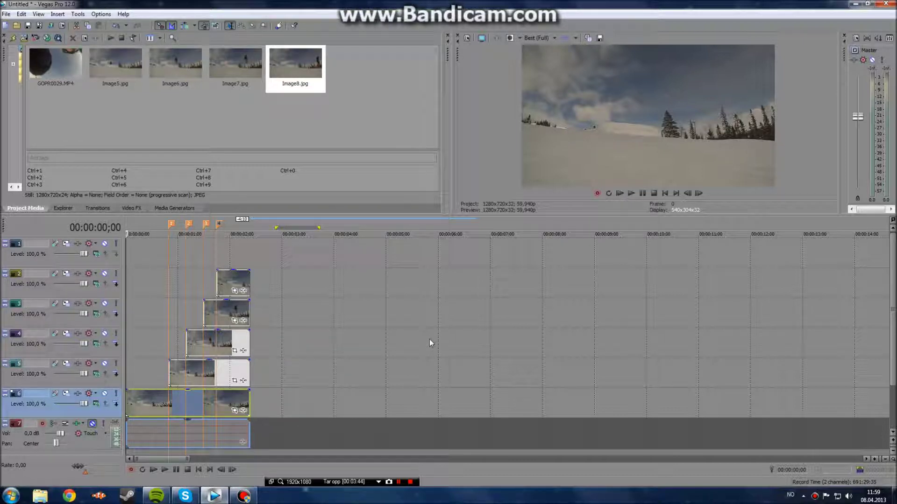
Open Event Pan/Crop for Image5 on track 5, enlarge the window and zoom out the canvas.
click(232, 379)
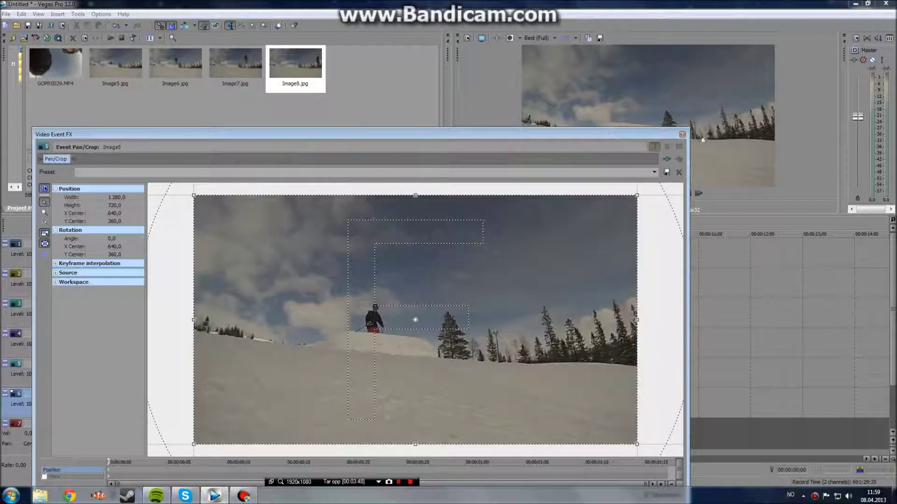
click(682, 134)
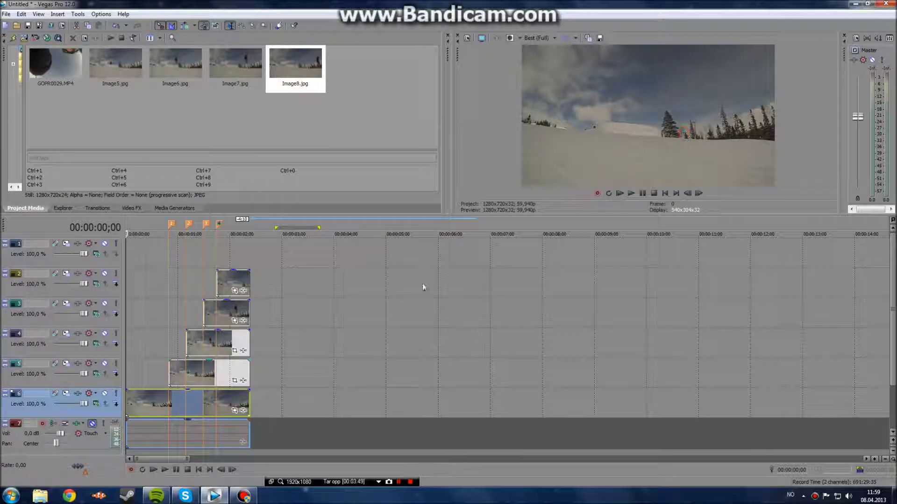
click(234, 381)
drag(531, 134, 620, 67)
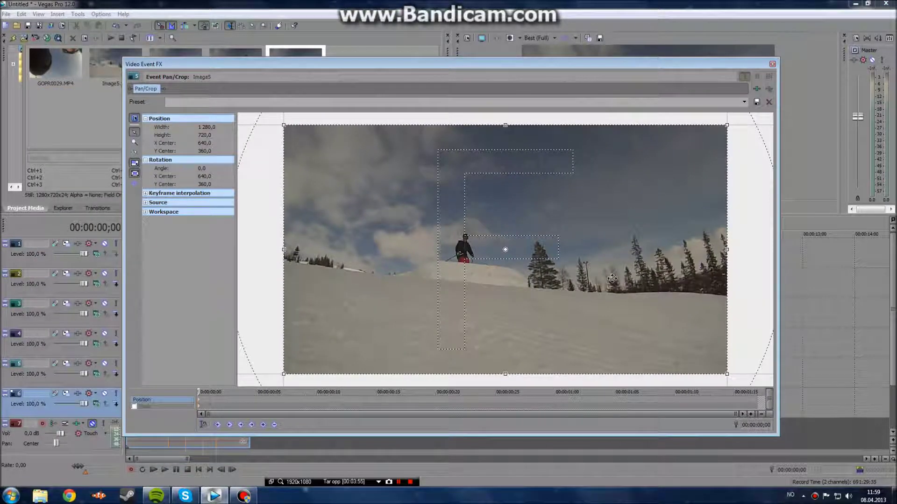
scroll(612, 279, down, 4)
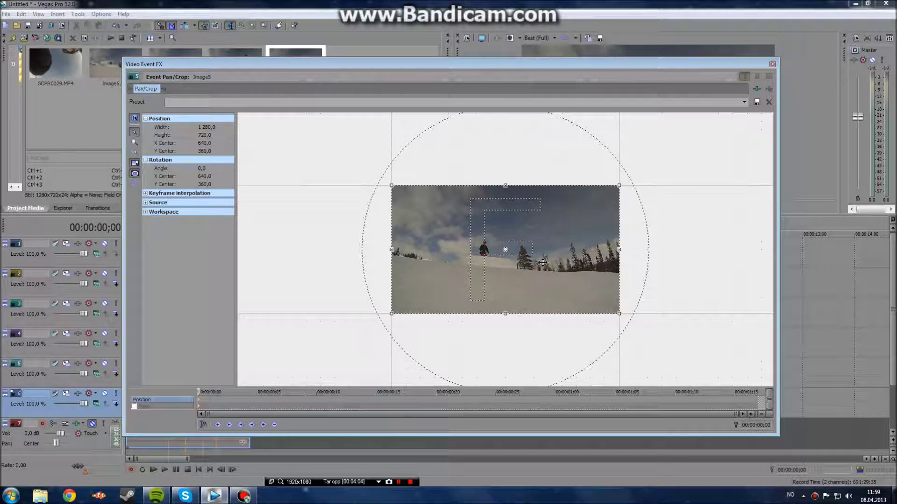
right_click(505, 248)
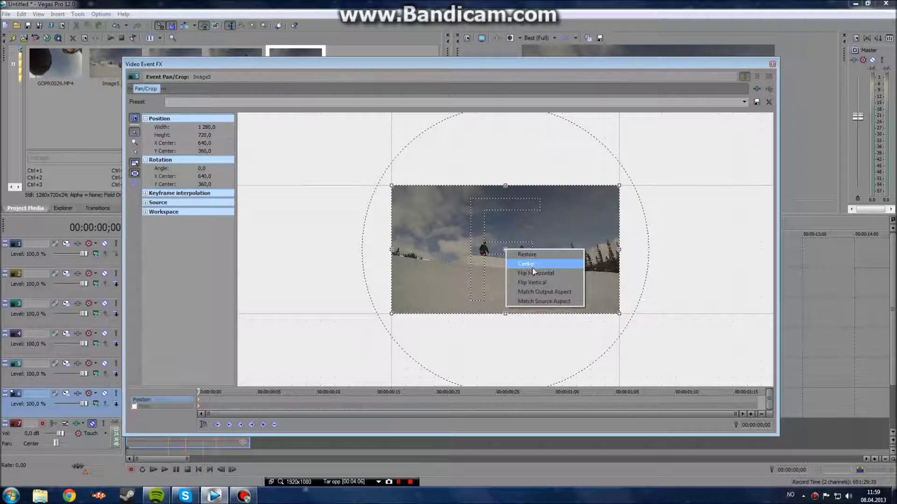
click(672, 279)
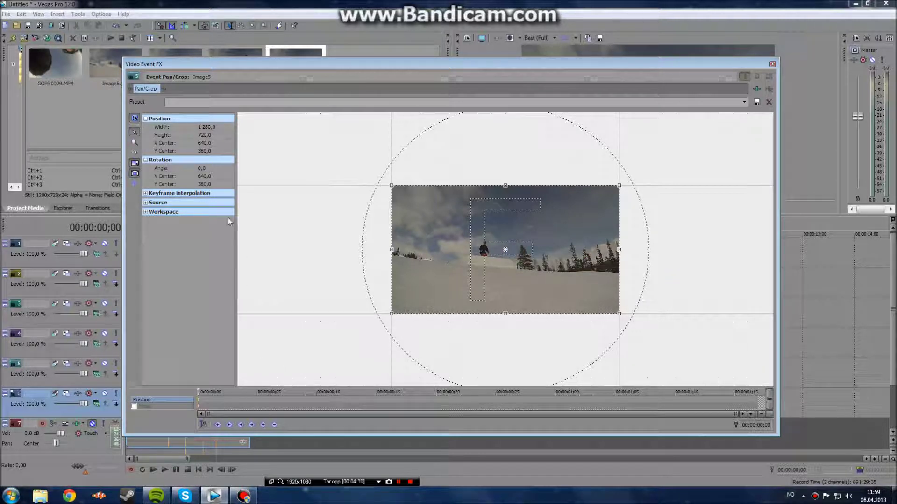
click(134, 407)
With Mask ticked and Normal Edit Tool selected, zoom in and centre the view on the skier.
scroll(472, 254, up, 2)
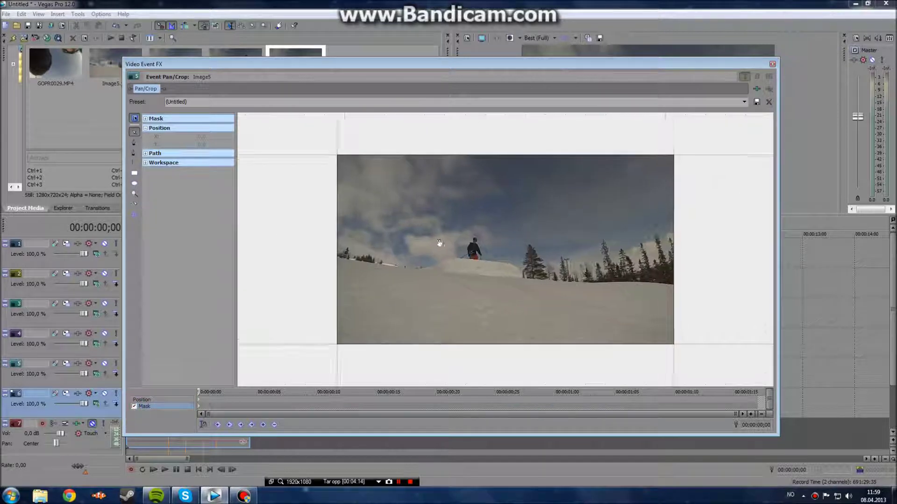
click(134, 135)
scroll(435, 257, up, 2)
scroll(394, 286, down, 2)
scroll(442, 252, up, 2)
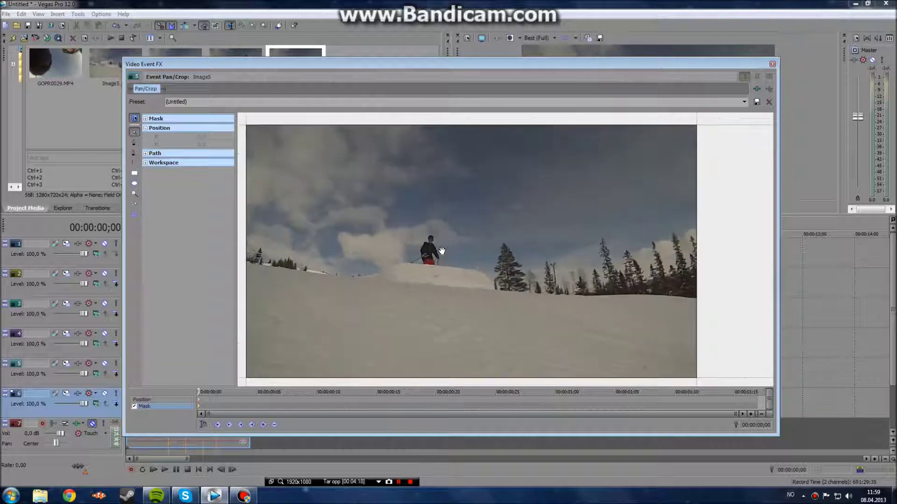
scroll(442, 251, up, 4)
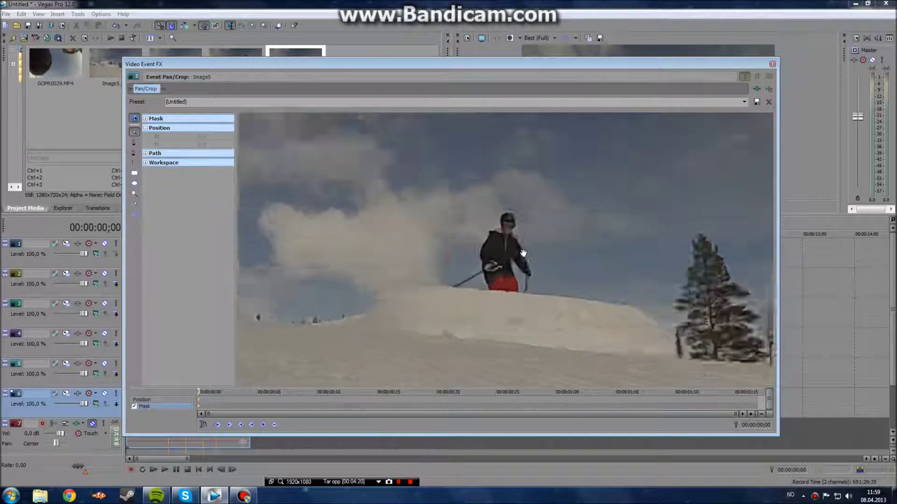
scroll(523, 254, up, 4)
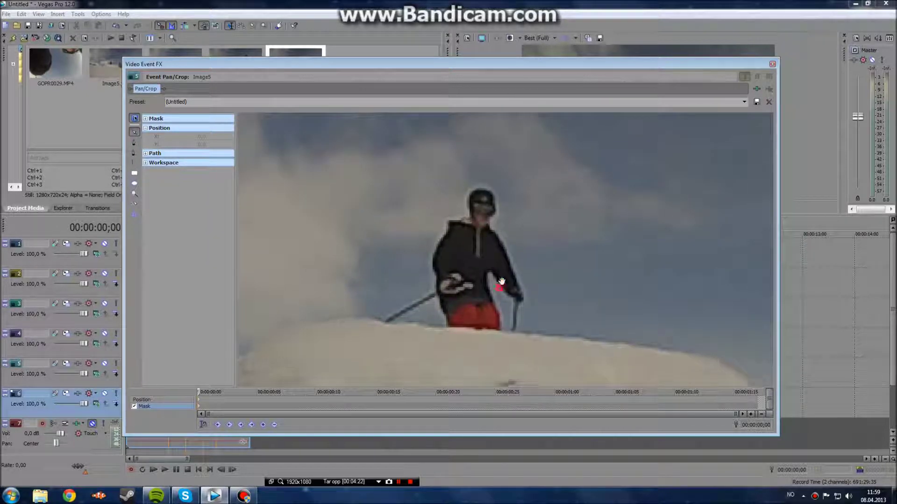
drag(501, 281, 489, 265)
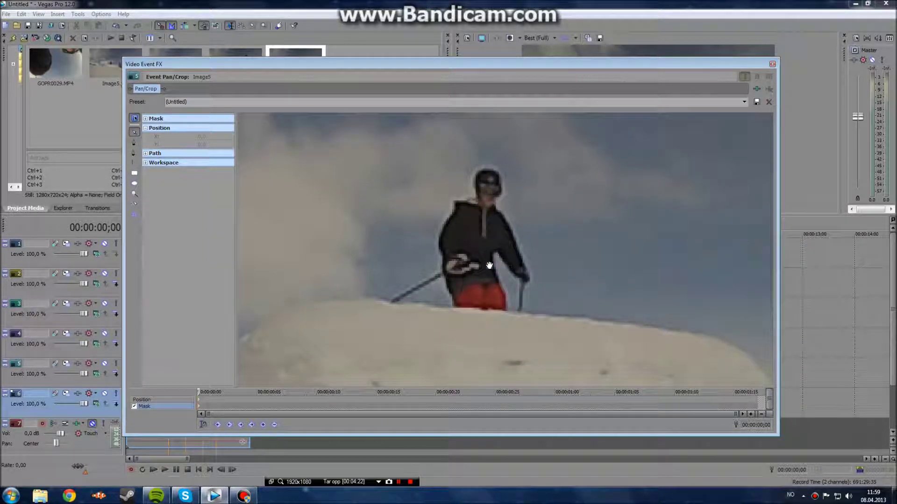
click(134, 143)
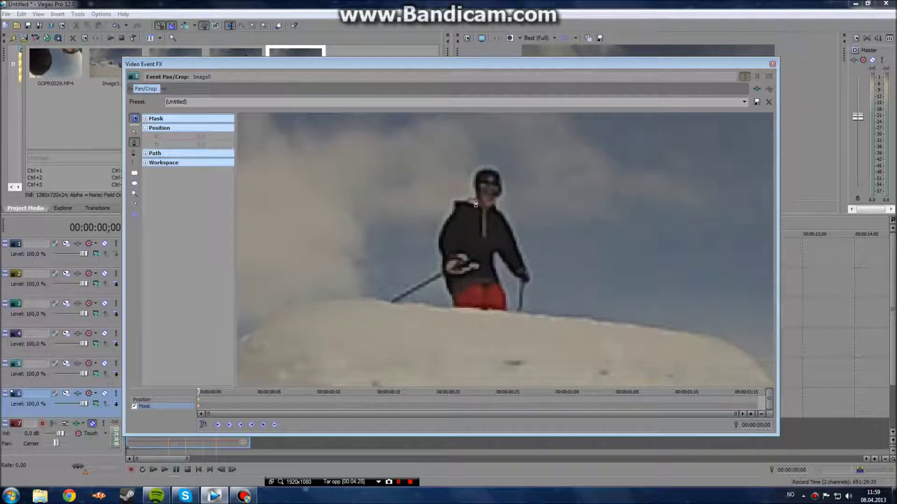
Trace mask points from the helmet down the skier's left side to the left pole tip.
click(486, 170)
click(473, 184)
click(474, 200)
click(454, 201)
click(443, 225)
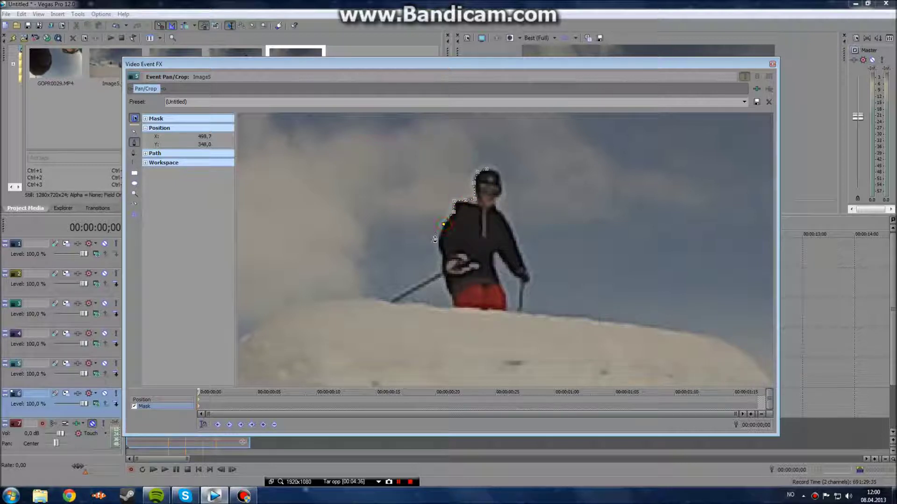
click(438, 242)
click(443, 258)
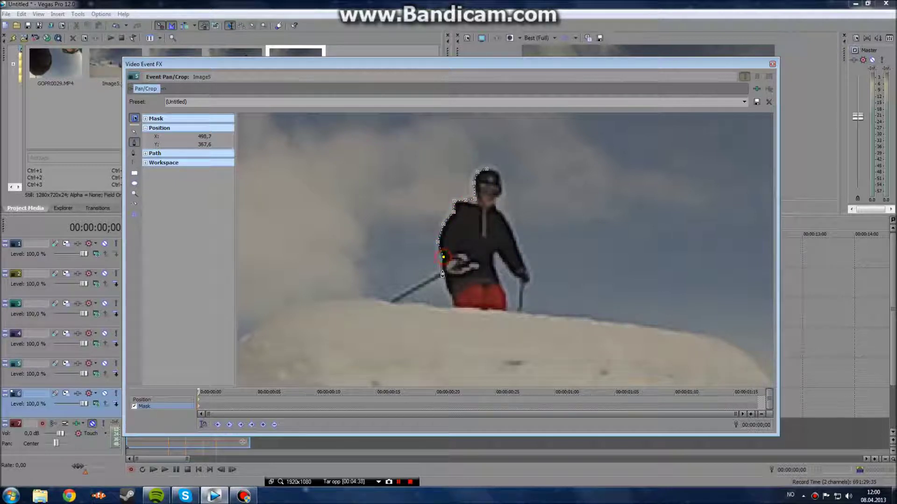
click(443, 270)
click(391, 305)
click(398, 305)
Continue the mask along the skier's side, the red trousers' bottom, the right leg and hand.
click(443, 278)
click(447, 290)
click(453, 298)
click(453, 307)
click(505, 312)
click(506, 297)
click(496, 276)
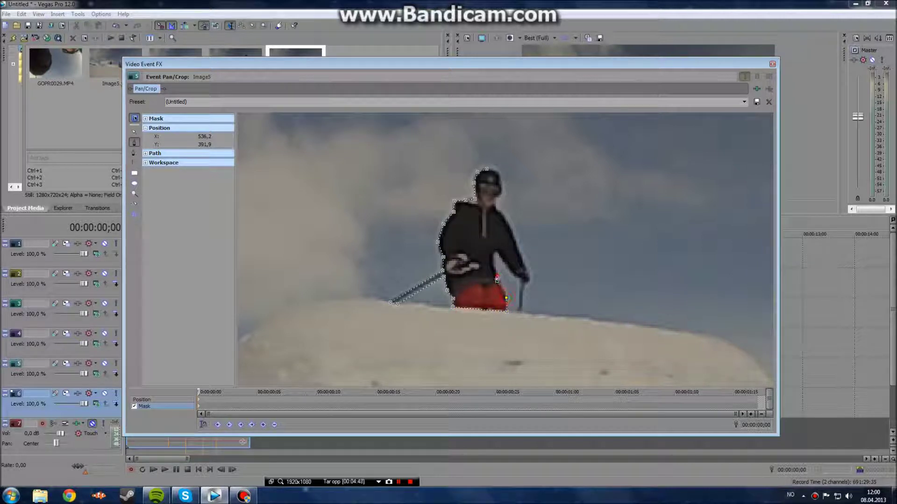
click(493, 255)
click(498, 254)
click(509, 268)
click(518, 279)
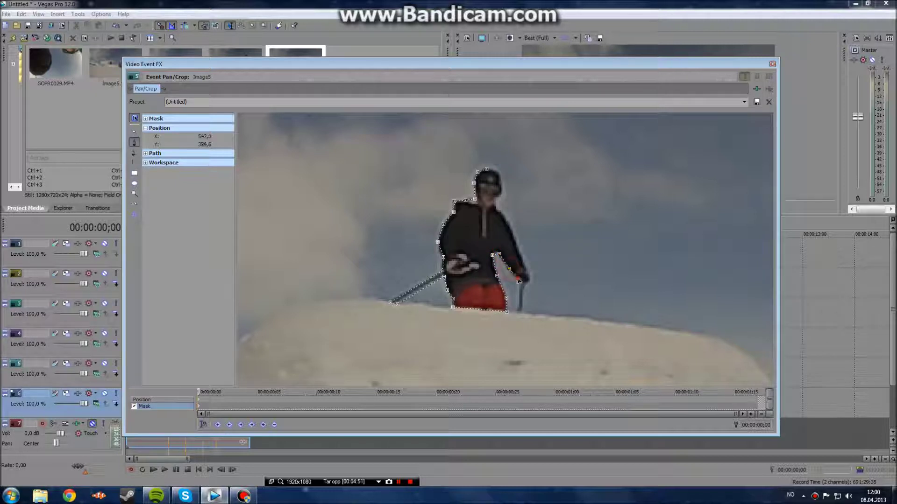
Finish the outline around the right pole, neck and helmet, close the path, and close Pan/Crop.
click(517, 309)
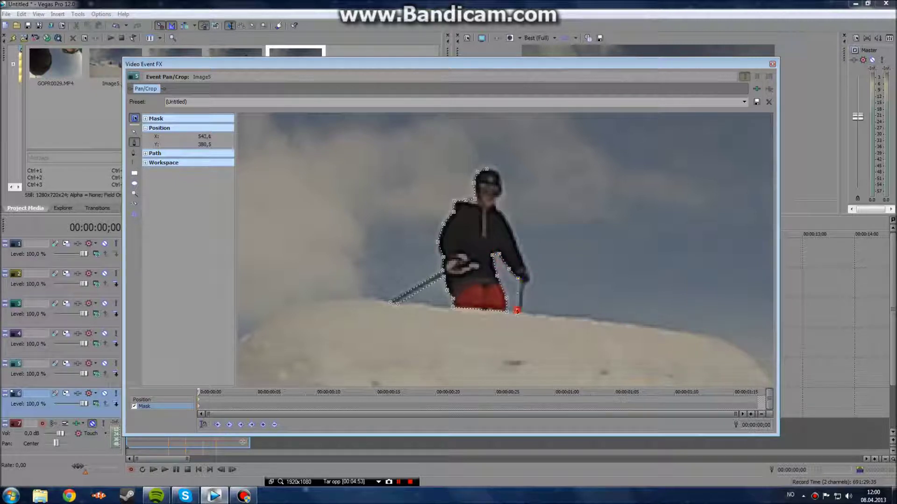
click(526, 284)
click(496, 209)
click(502, 193)
click(500, 176)
click(487, 169)
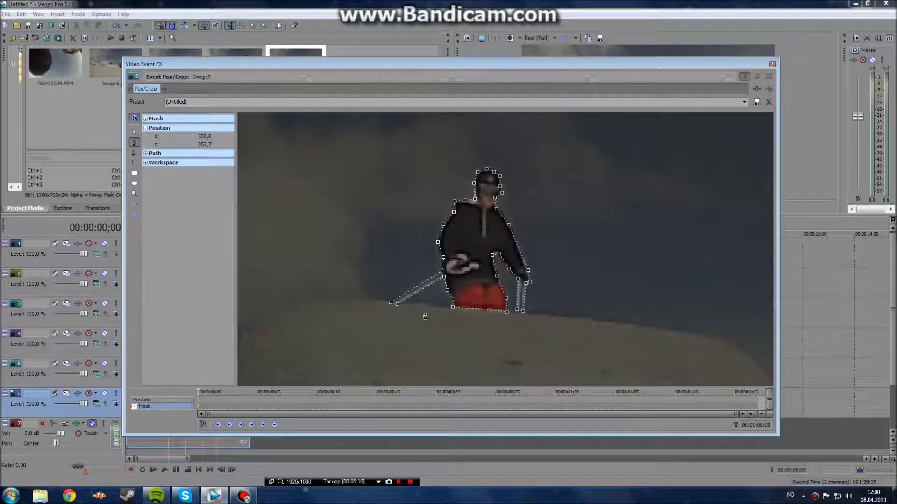
double_click(397, 305)
click(402, 308)
click(772, 63)
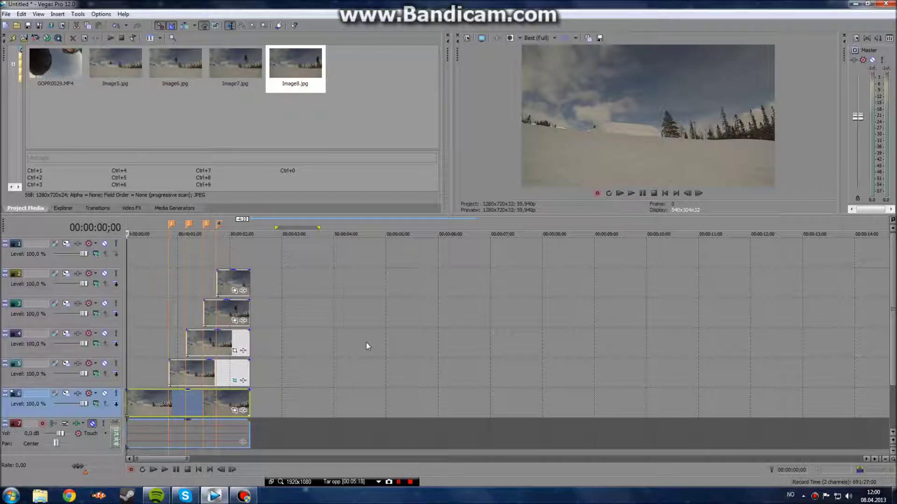
key(space)
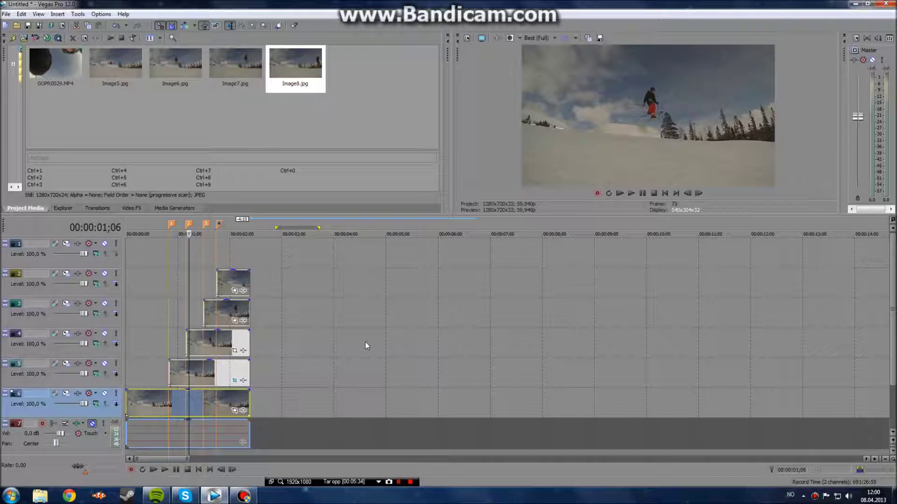
click(218, 344)
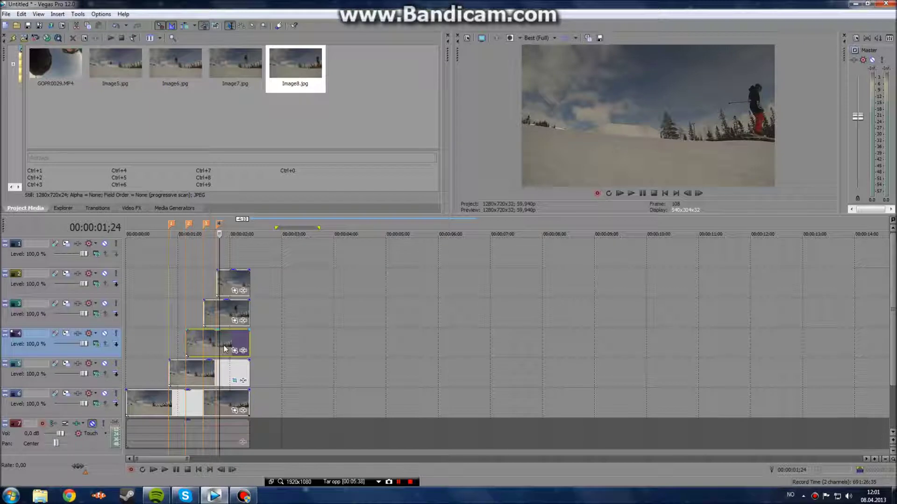
click(191, 377)
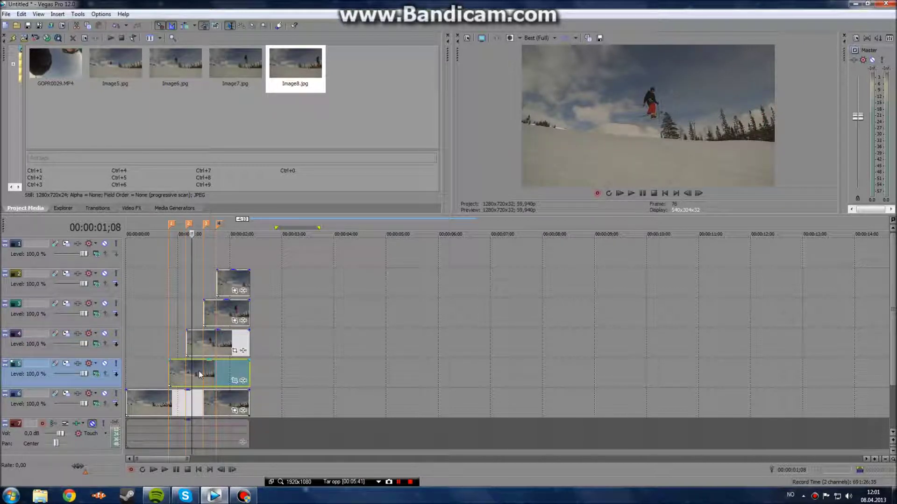
click(226, 403)
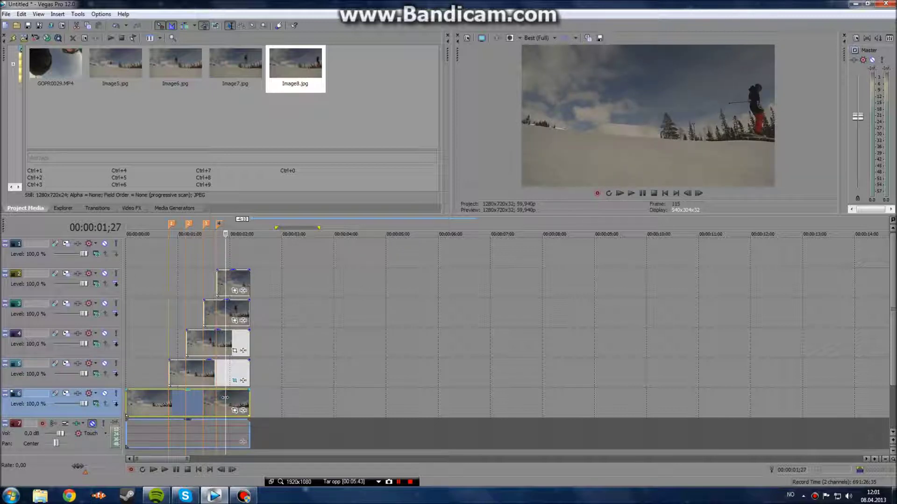
click(189, 373)
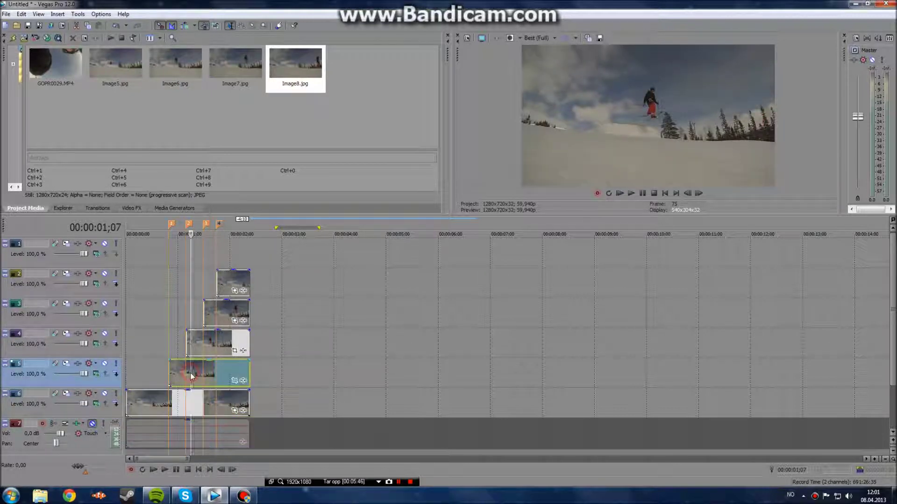
click(176, 373)
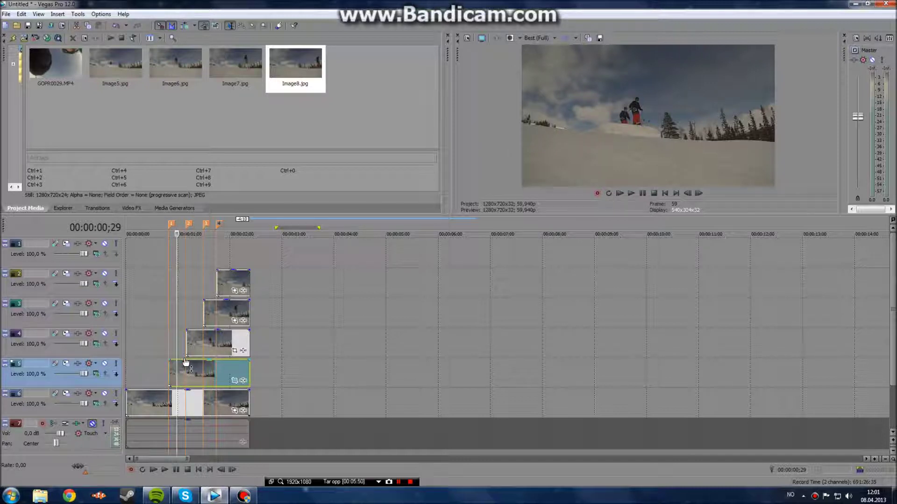
click(186, 363)
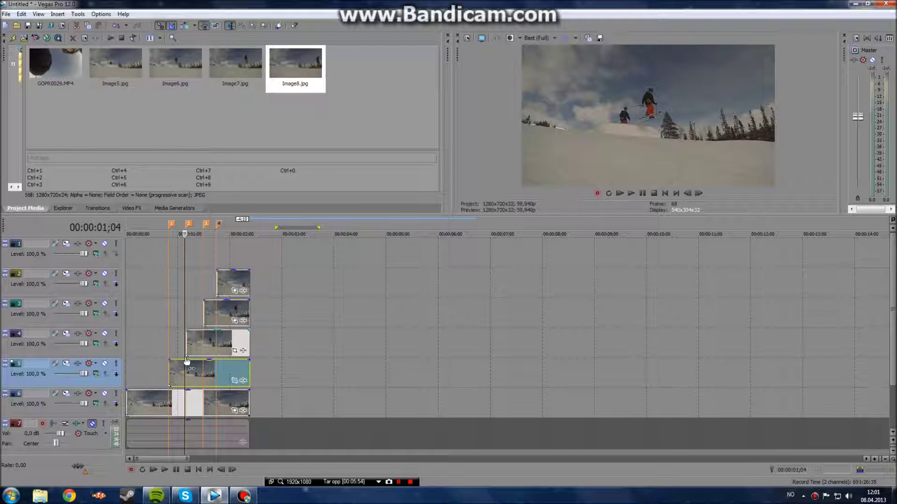
click(223, 346)
click(232, 314)
click(244, 280)
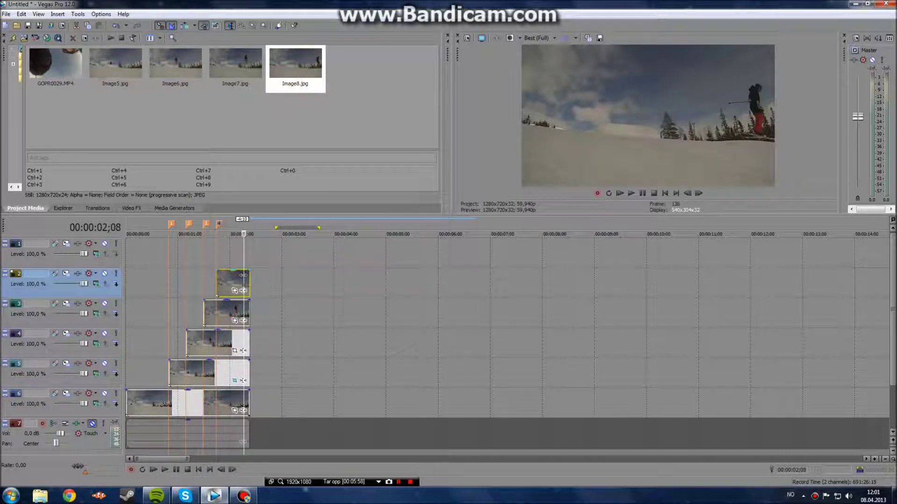
click(224, 346)
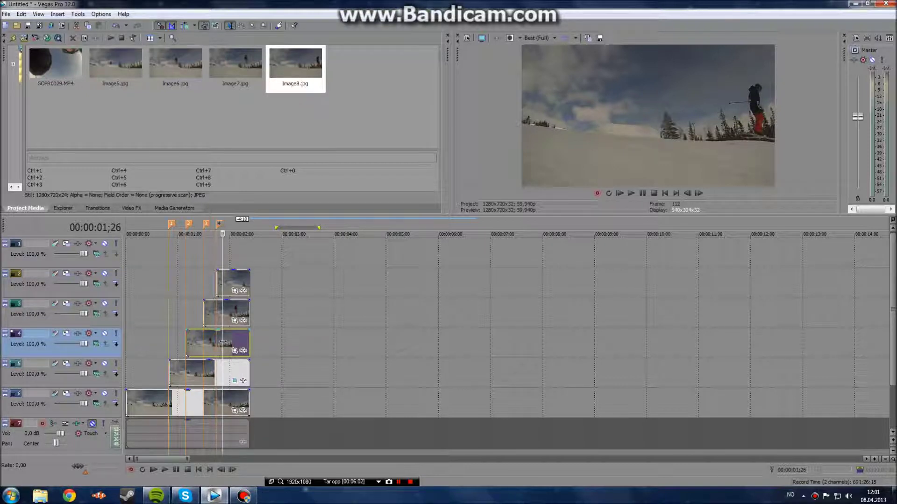
Relink the offline stills and preview the clones at the events on tracks 5, 4, 3 and 2.
click(398, 482)
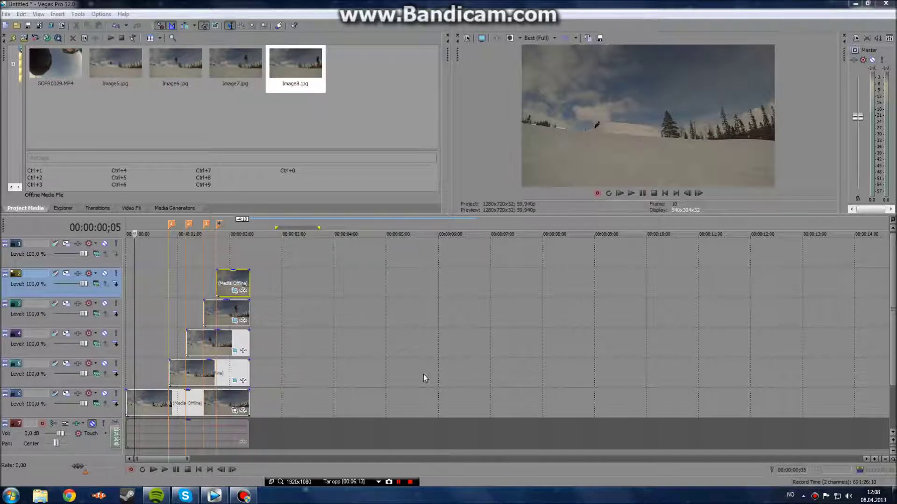
click(178, 366)
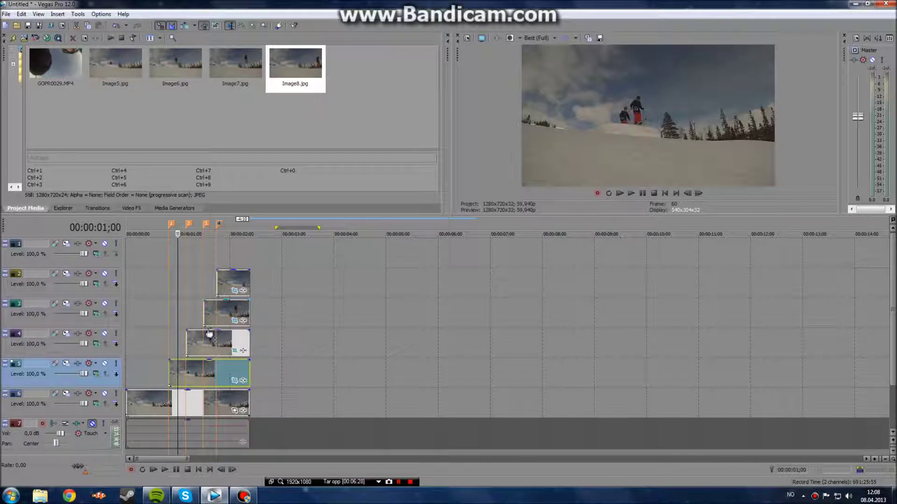
click(192, 350)
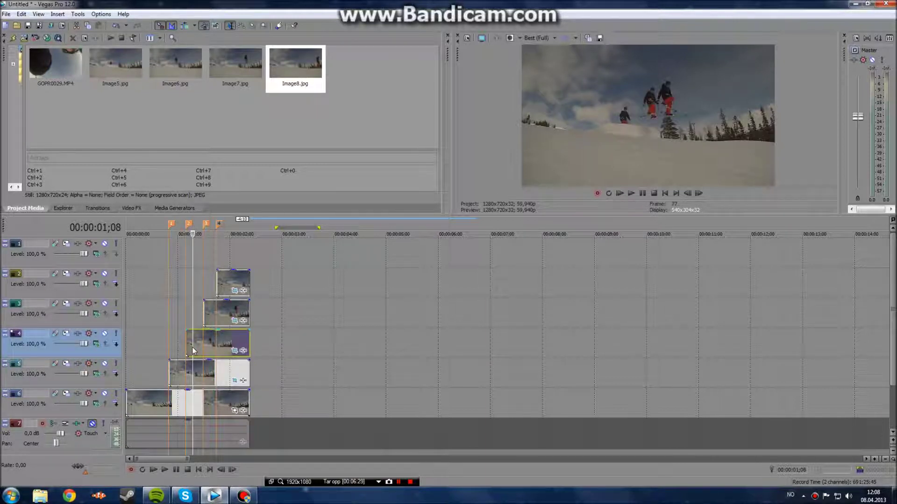
click(212, 309)
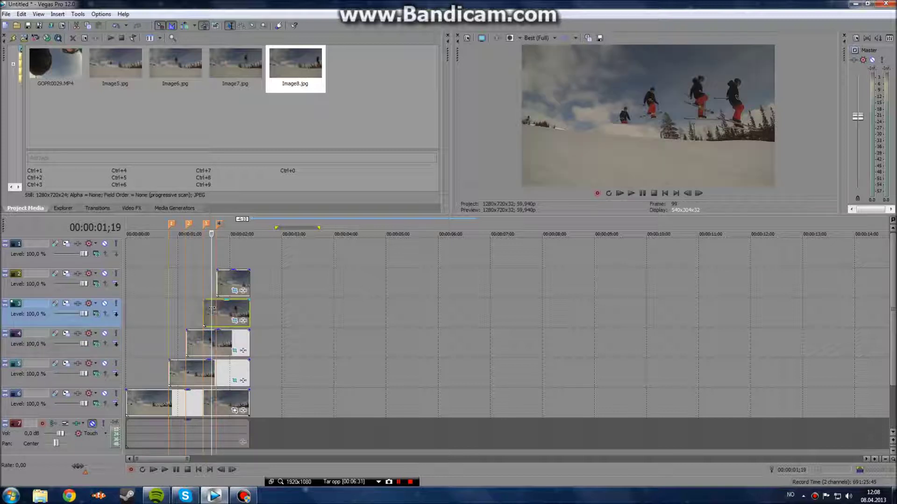
click(230, 282)
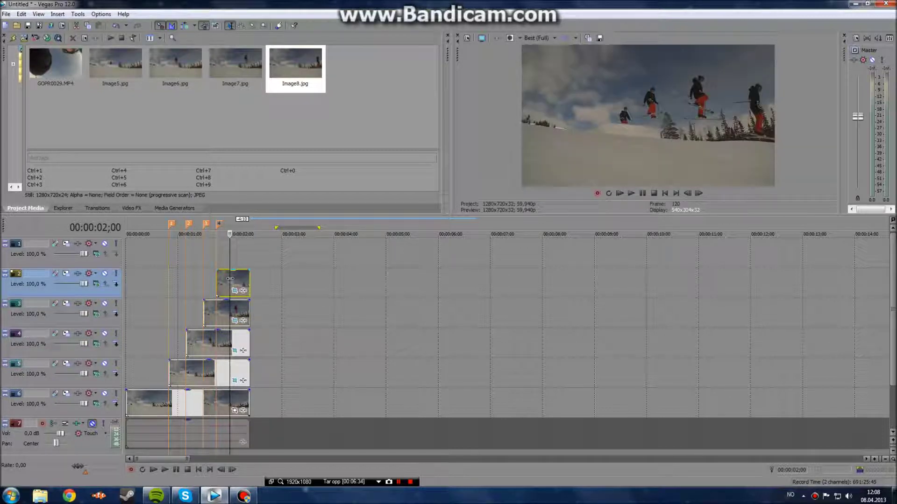
Check frames 00:00:02;04 and 00:00:01;26, then play the project from the start.
click(237, 283)
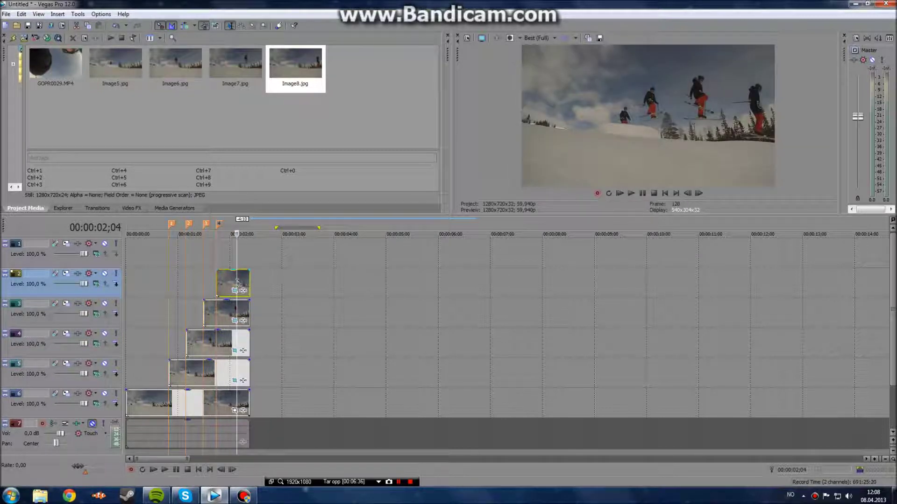
click(228, 282)
click(224, 283)
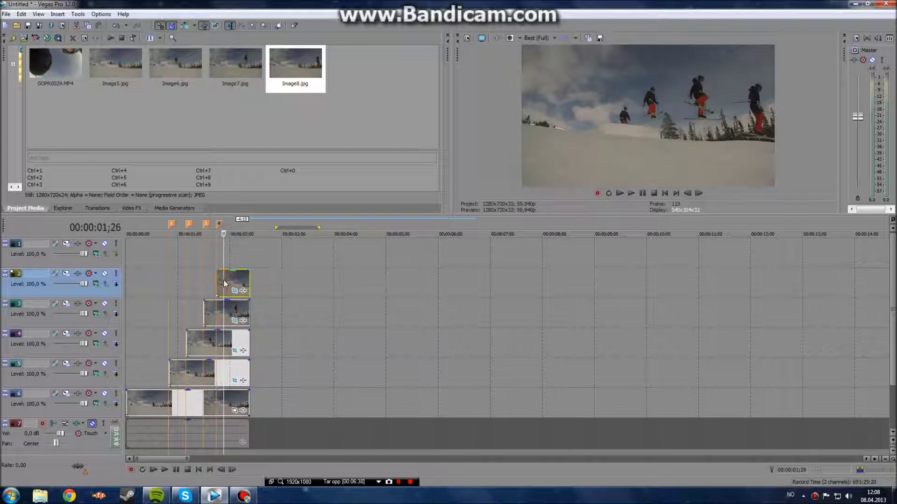
click(127, 399)
click(631, 193)
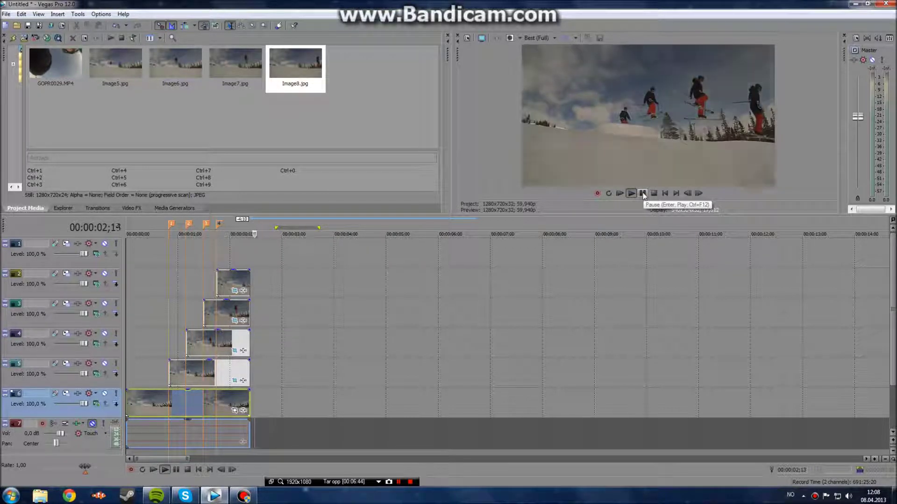
Replay the project from the start twice to review the four masked skier clones mid-jump.
click(642, 194)
click(127, 398)
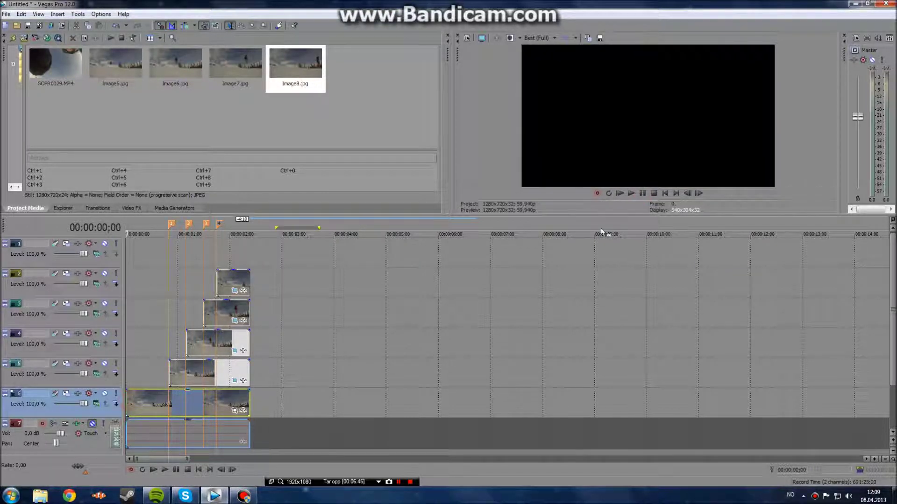
click(631, 193)
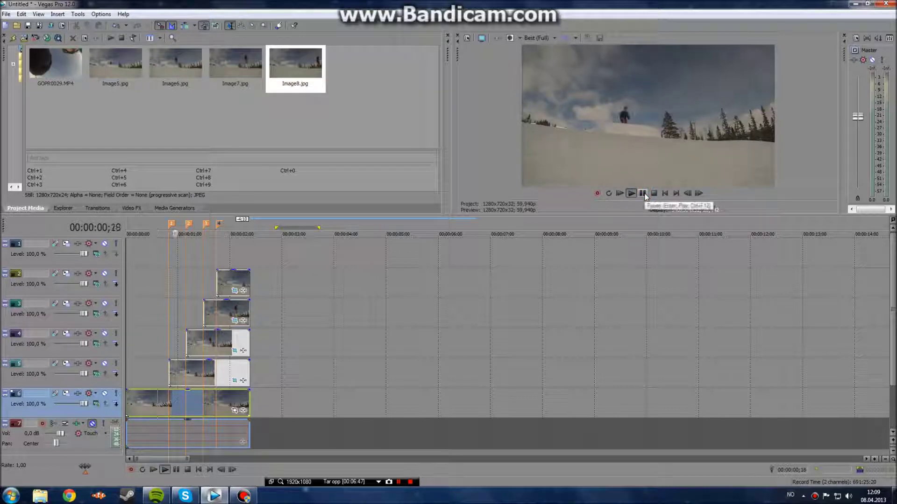
click(644, 195)
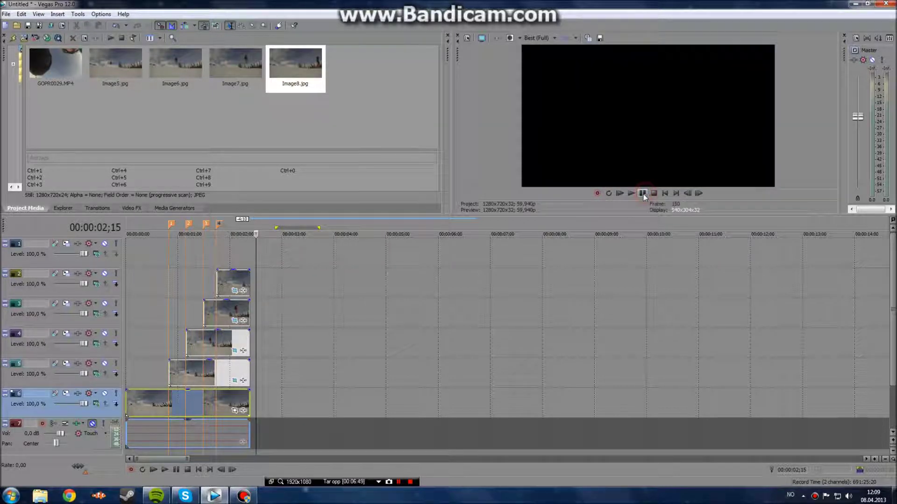
click(130, 400)
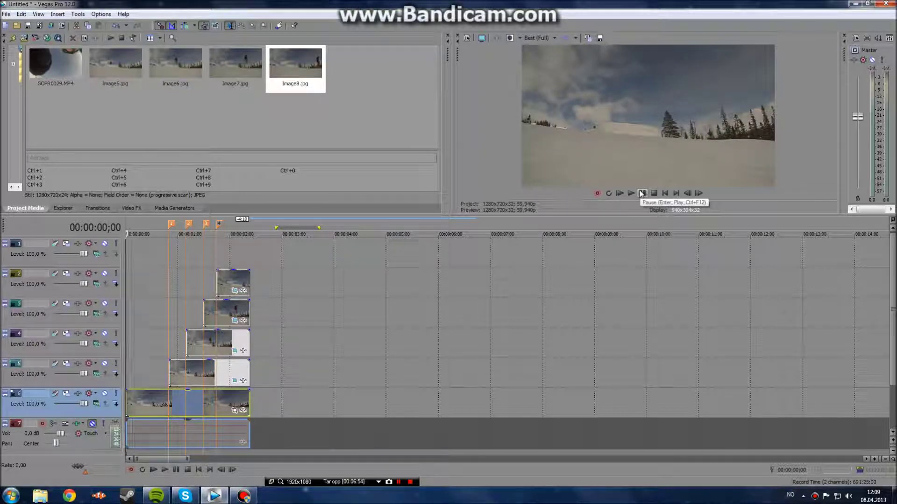
key(space)
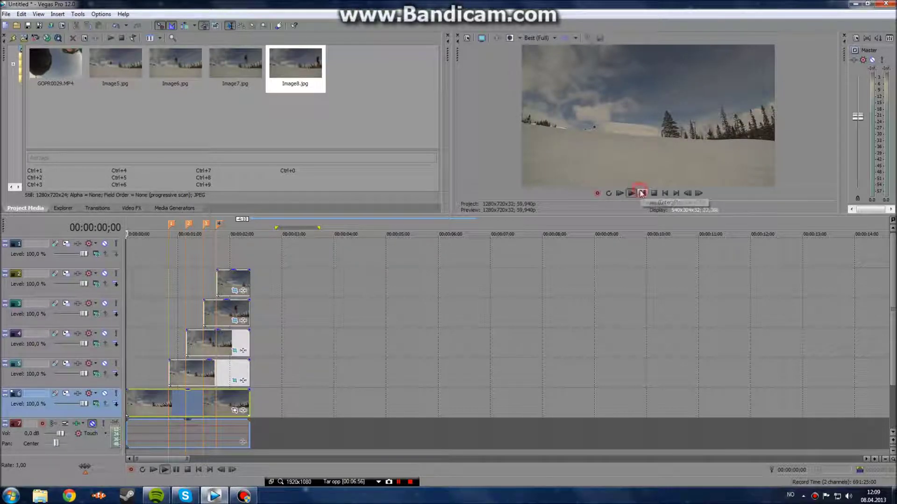